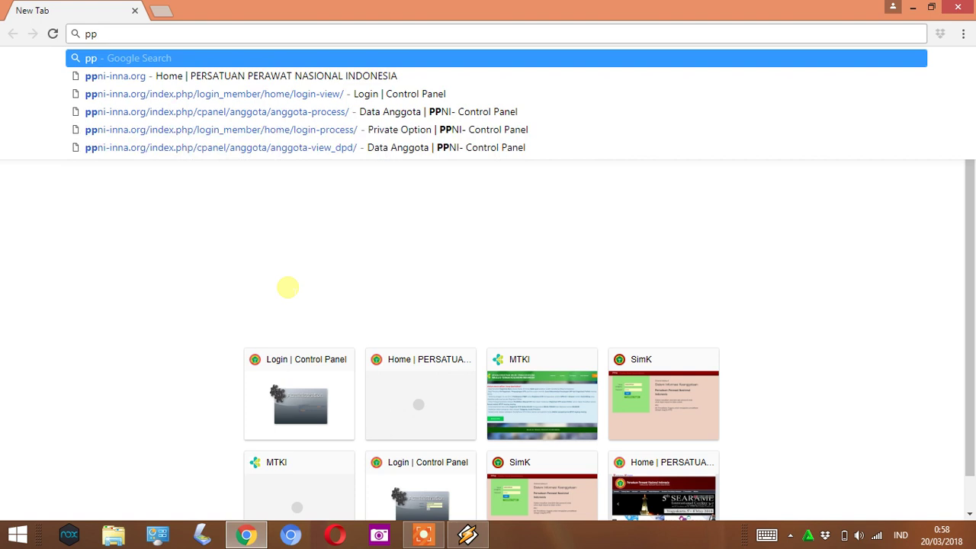
- Go to ppni-inna.org, open the Membership login page and log in with the saved member credentials
type("ni")
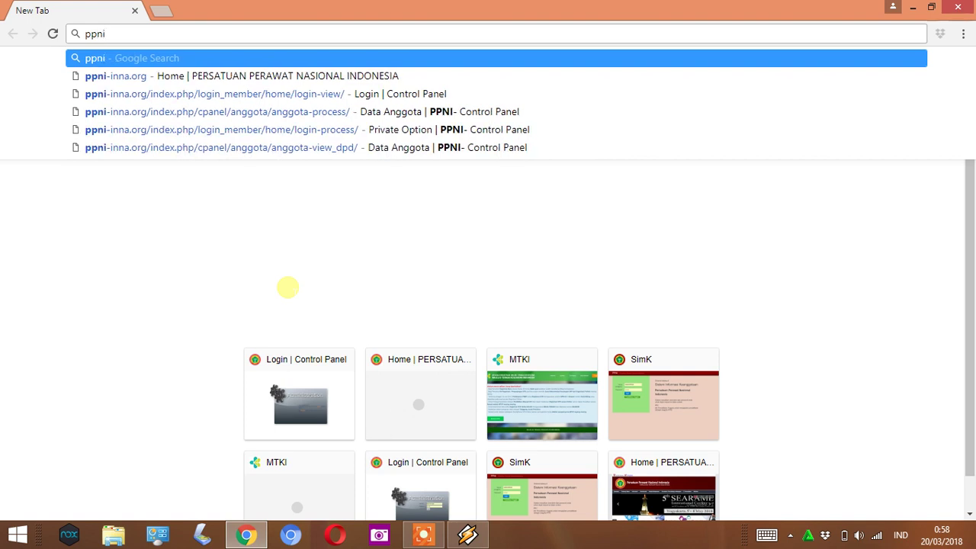
type("-inna.")
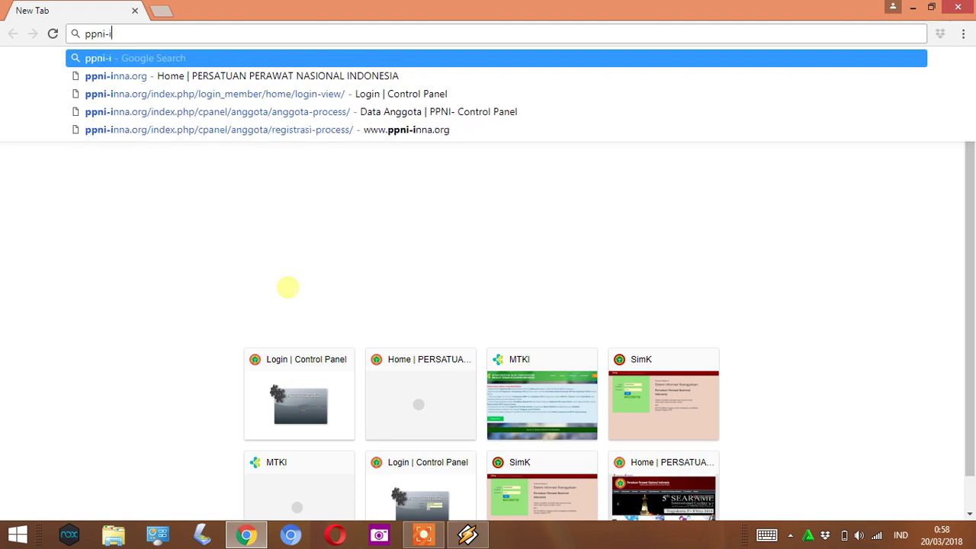
type("org")
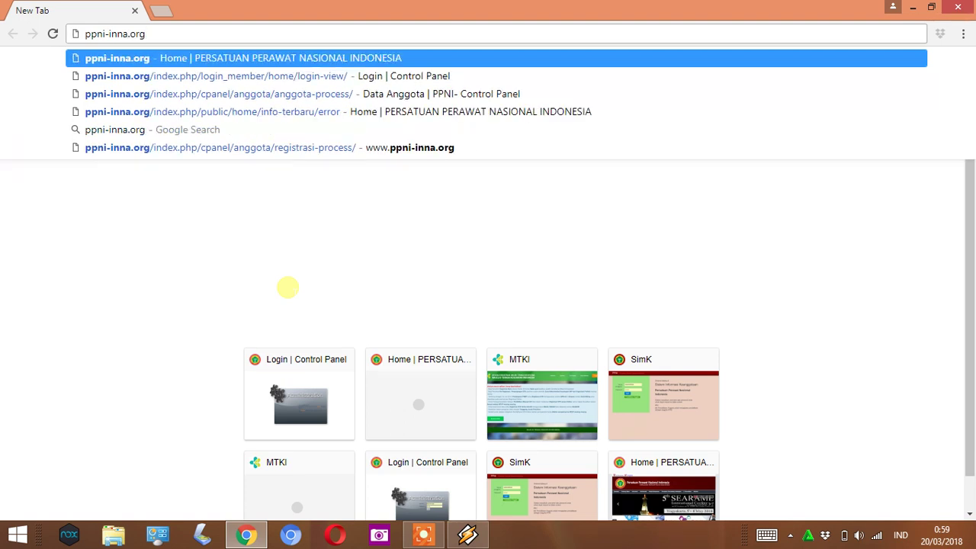
key("Return")
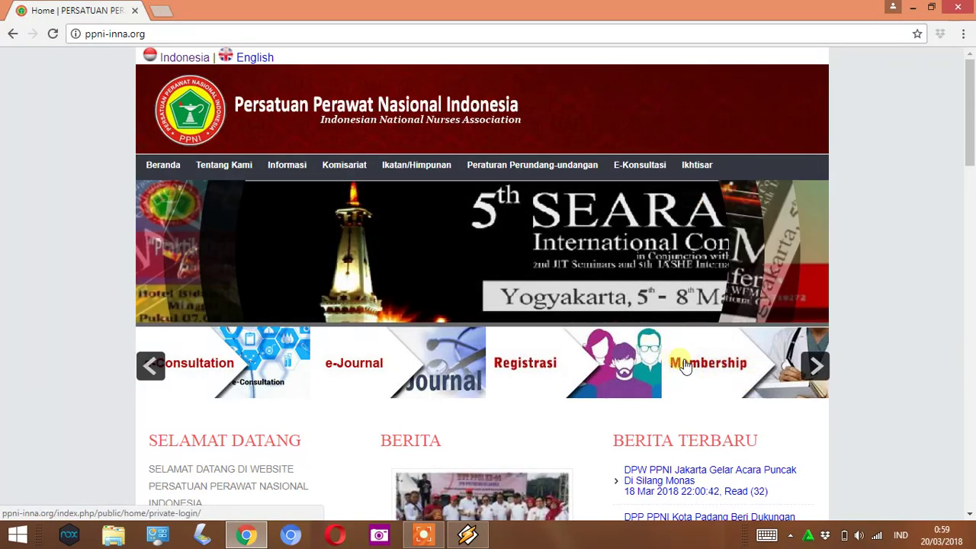
left_click(694, 366)
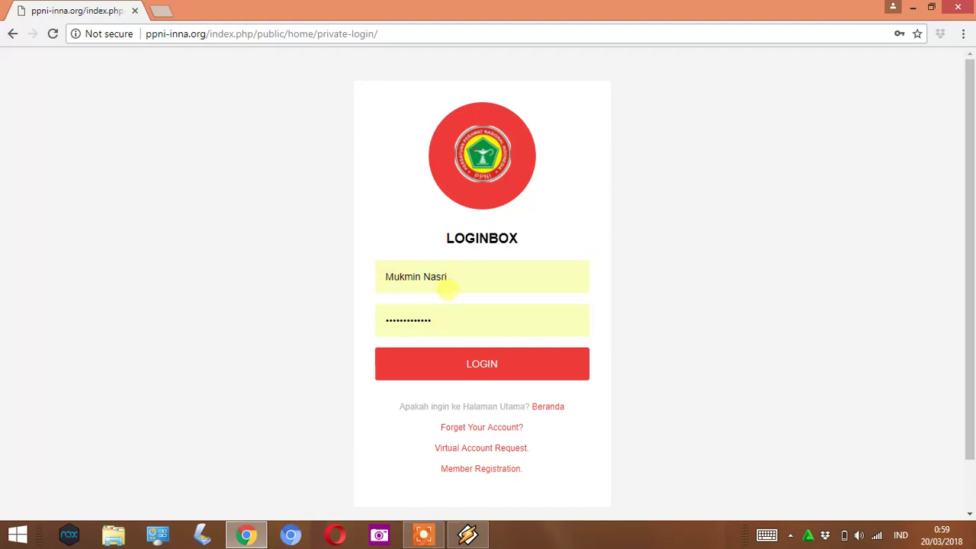
left_click(493, 368)
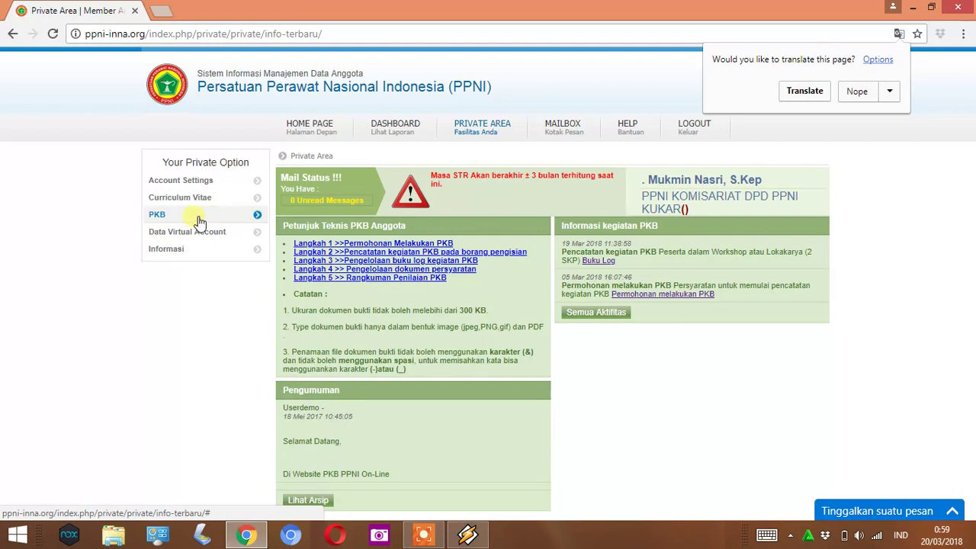
- View the Petunjuk Teknis page and the Permohonan melakukan PKB page in the PKB section
left_click(260, 220)
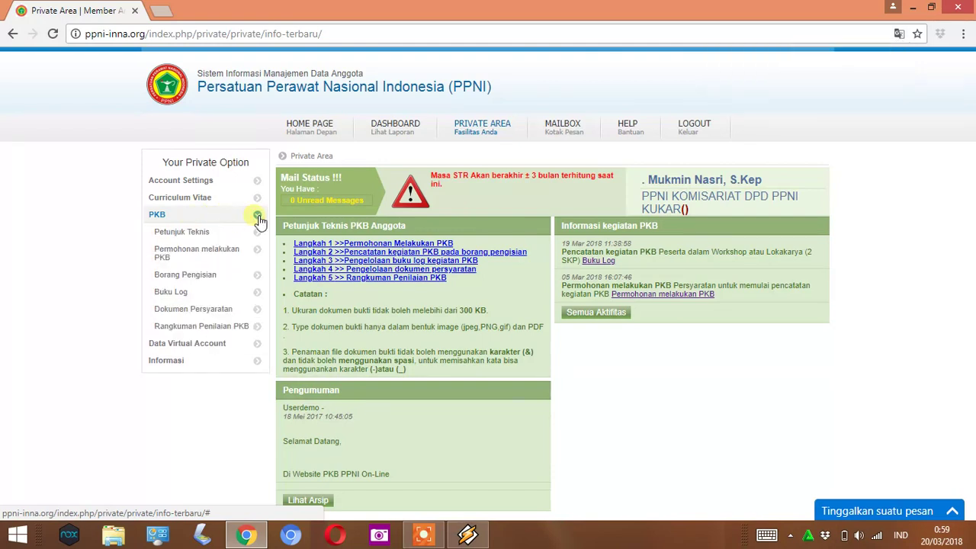
left_click(241, 232)
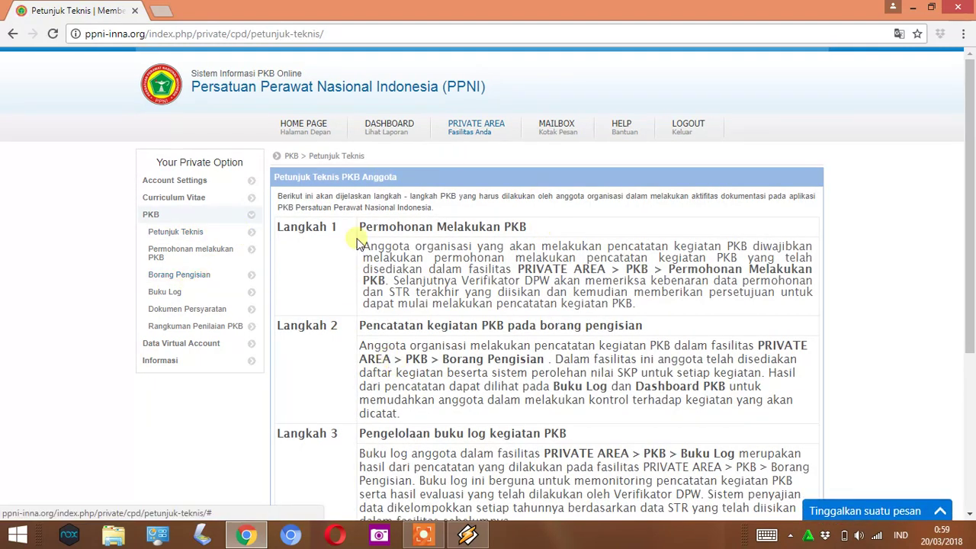
left_click(217, 252)
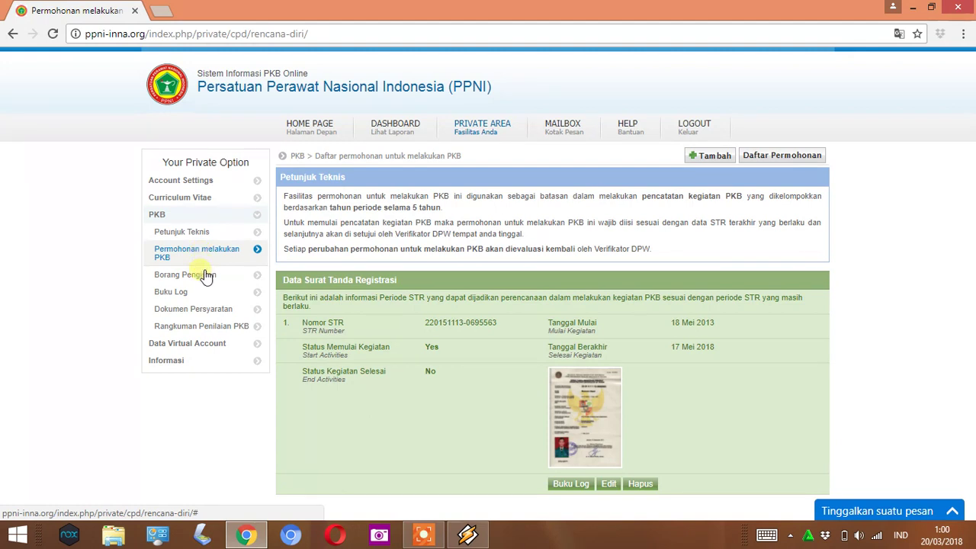
- Open Borang Pengisian and search for activities in the domain A. Kegiatan Praktik Profesional
left_click(262, 283)
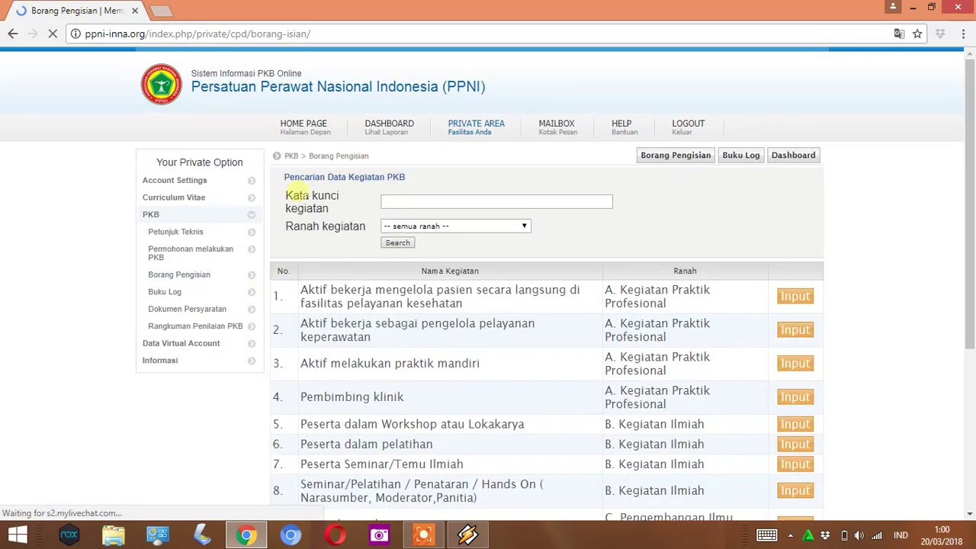
left_click(521, 227)
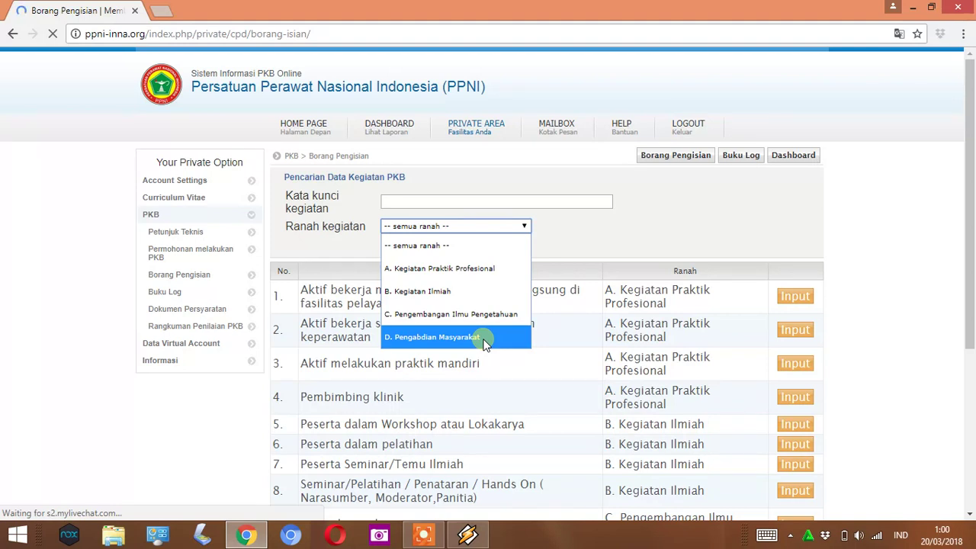
left_click(482, 270)
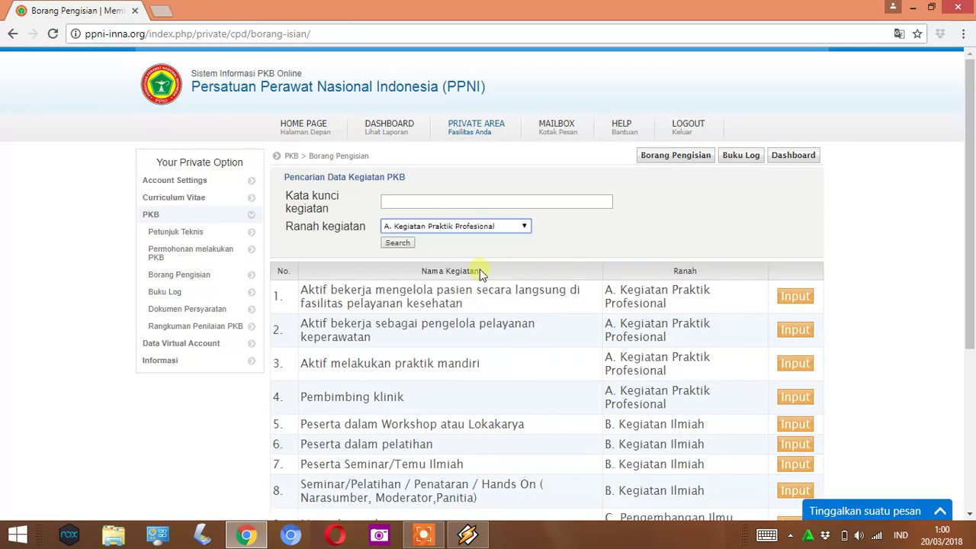
left_click(398, 243)
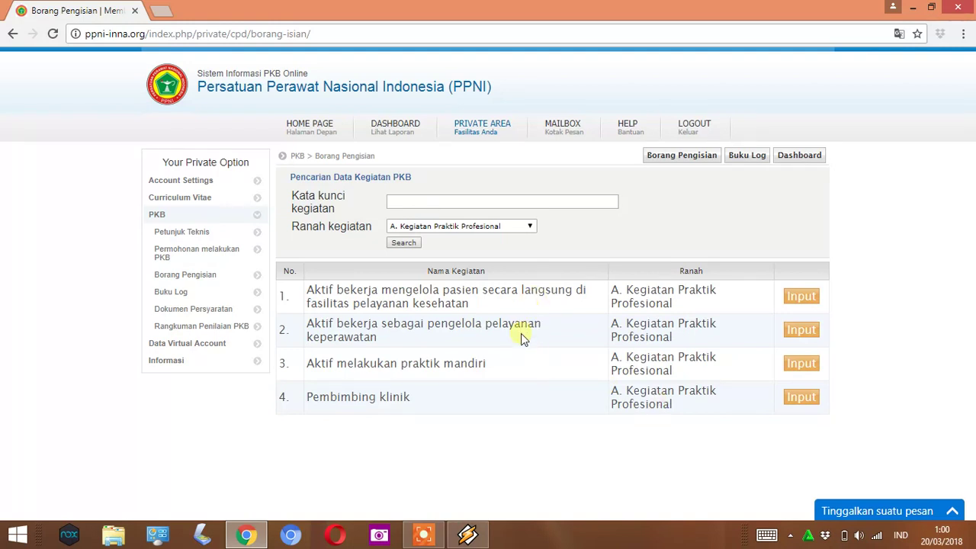
- Open the form for directly managing patients in health facilities and enter RSUD Aji Muhammad Parikesit as institution with 85000 patients per year
left_click(807, 298)
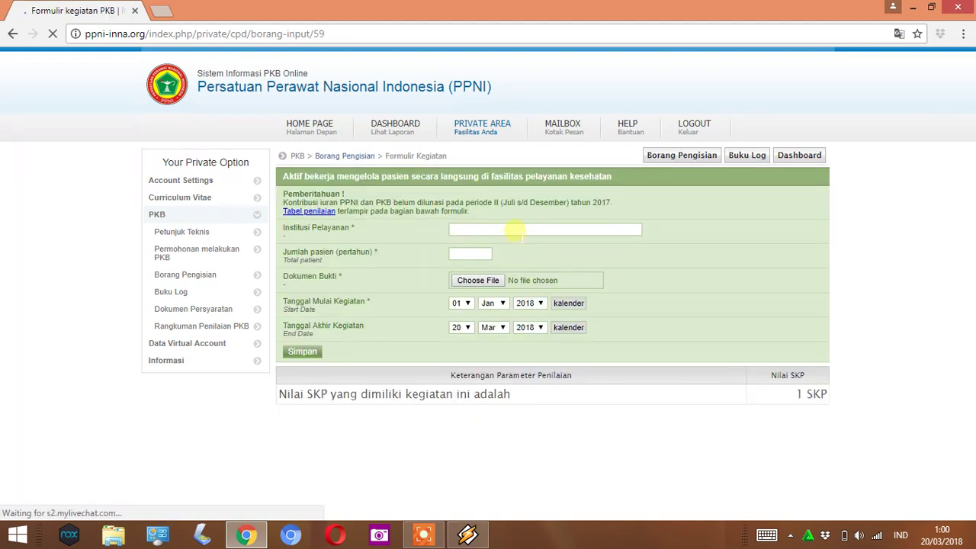
left_click(515, 231)
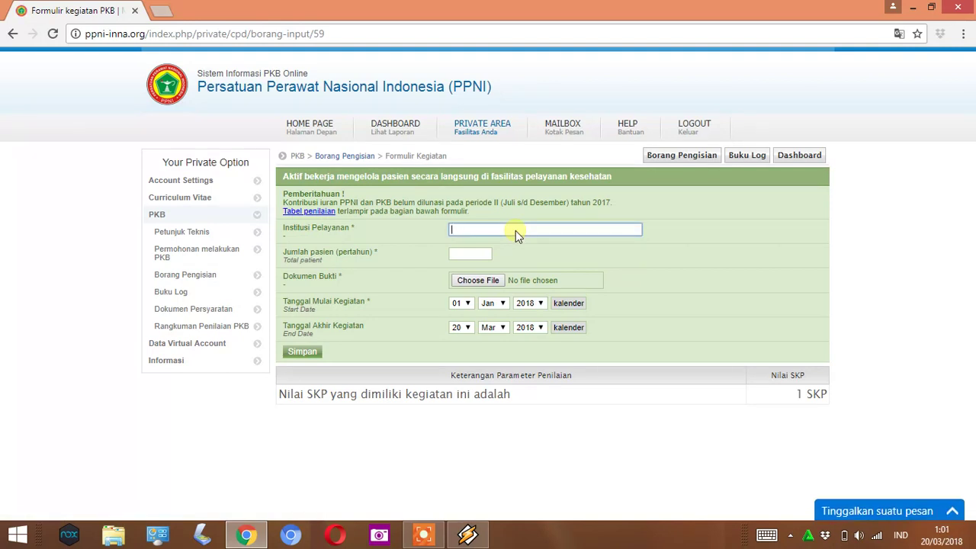
type("rs")
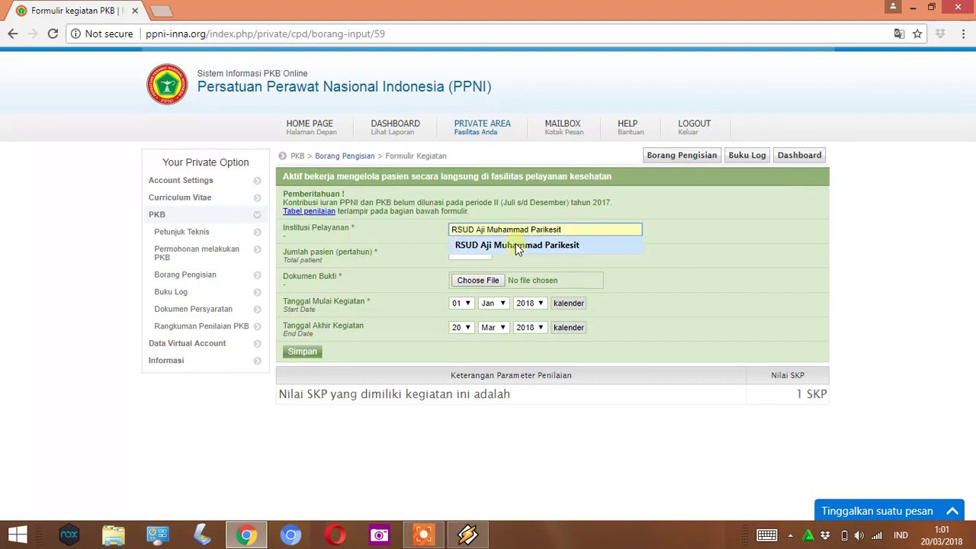
left_click(516, 246)
left_click(478, 253)
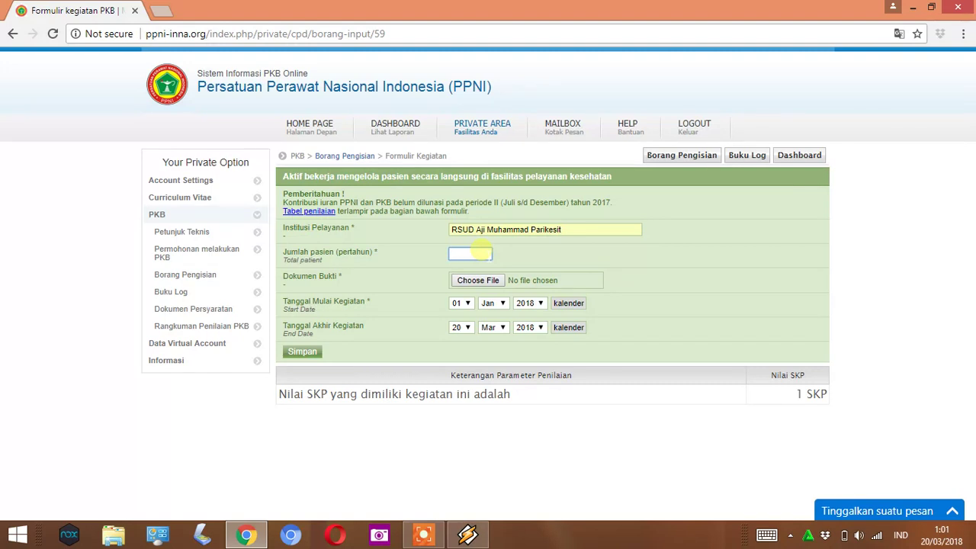
type("2")
key("BackSpace")
type("85000")
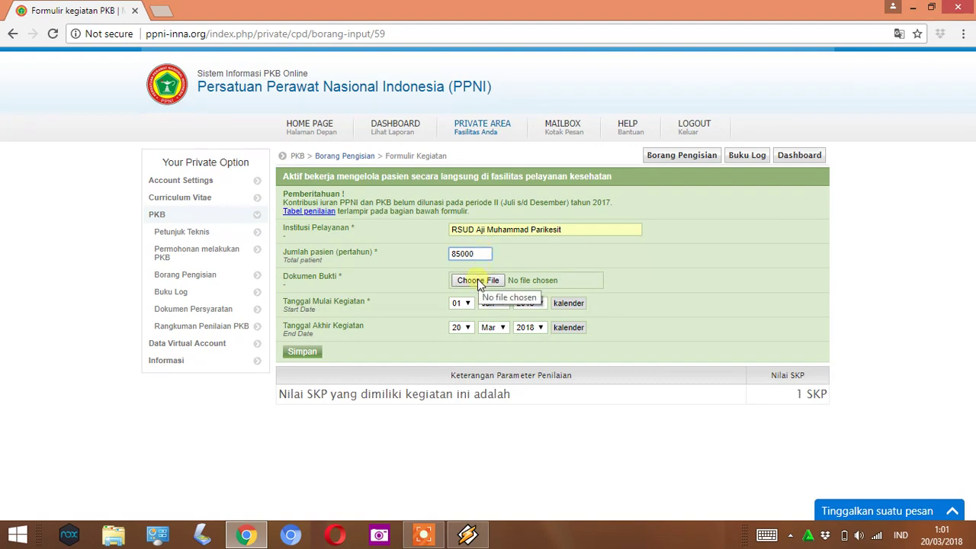
- Attach Form 1. SURAT KETERANGAN AKTIF PELAYANAN from the PPNI KUKAR > VERIFIKATOR folder on drive D as the Dokumen Bukti
left_click(476, 280)
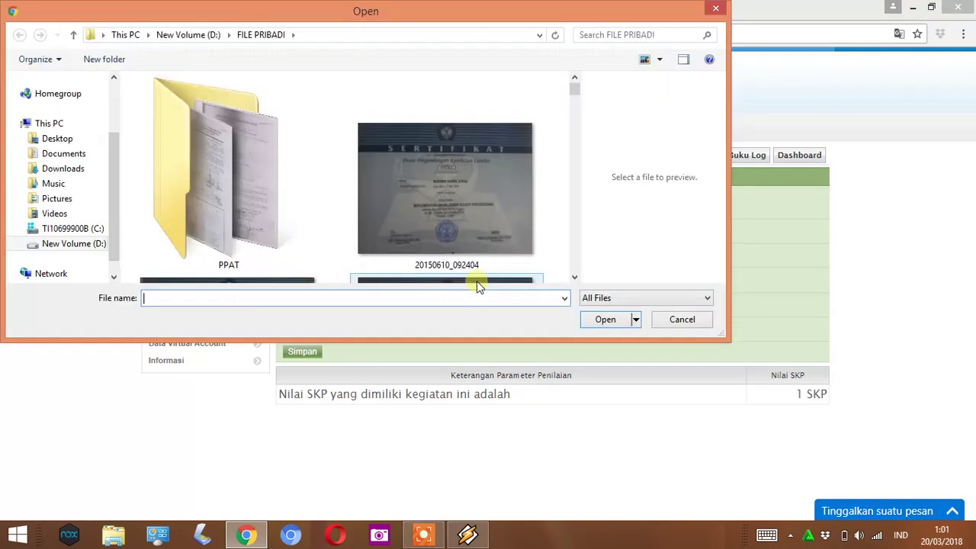
mouse_move(575, 87)
left_mouse_down()
mouse_move(577, 273)
mouse_move(574, 82)
left_mouse_up()
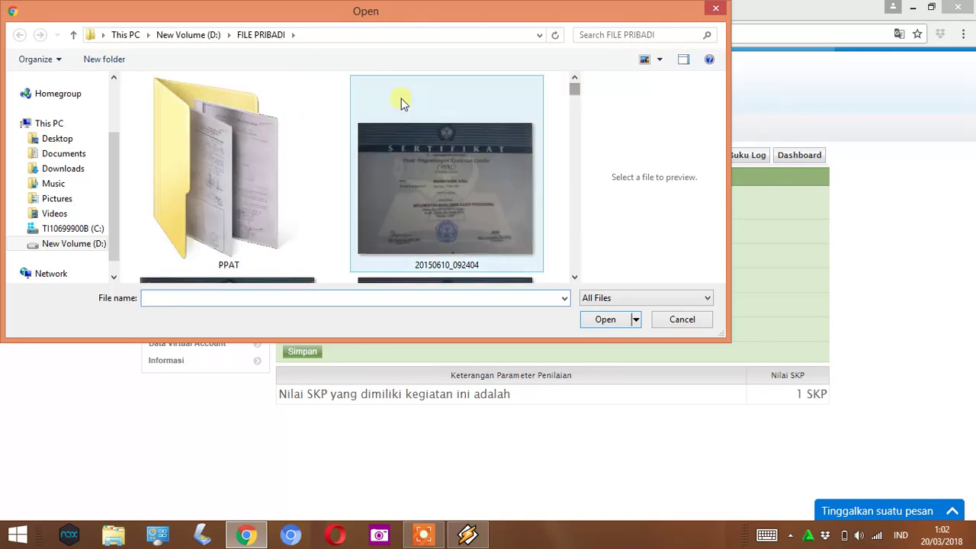
left_click(201, 39)
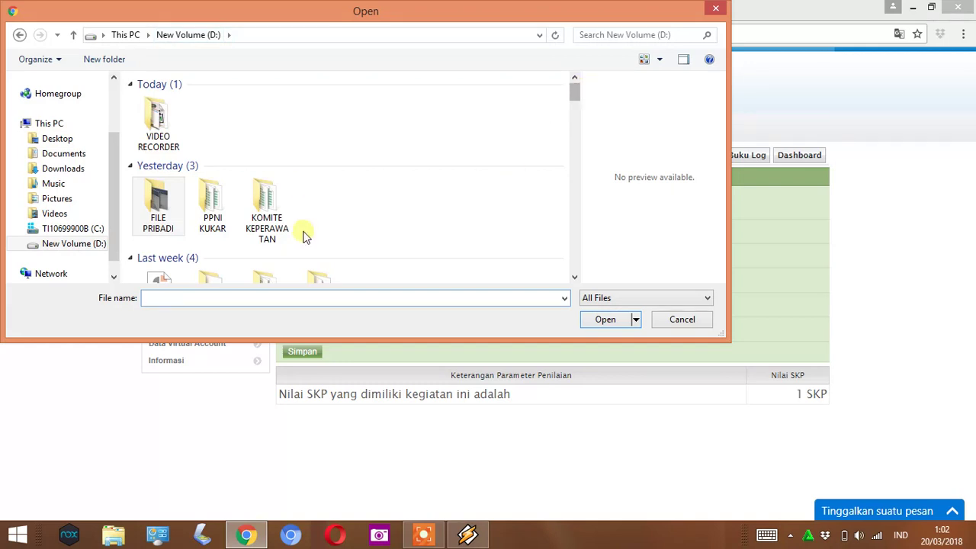
double_click(214, 220)
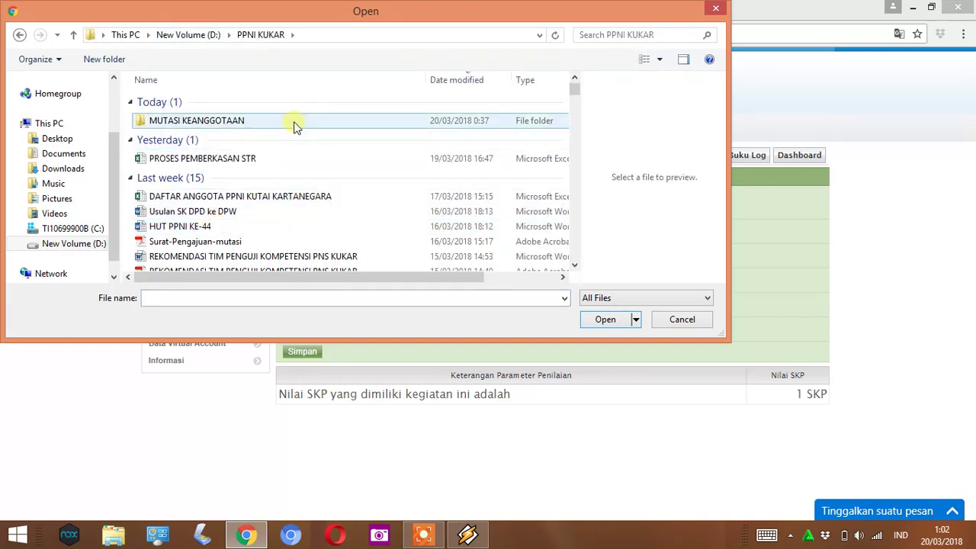
left_click_drag(575, 91, 577, 124)
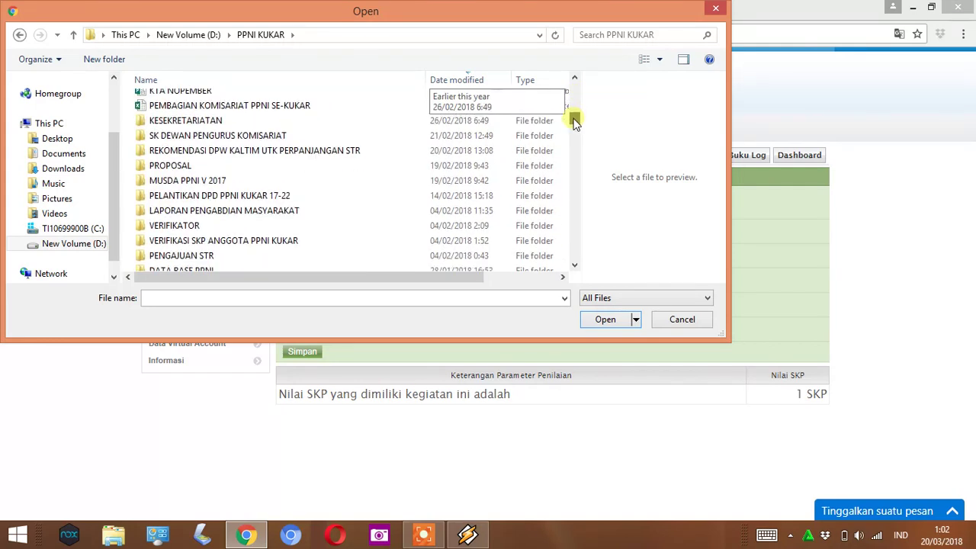
left_click_drag(576, 124, 576, 127)
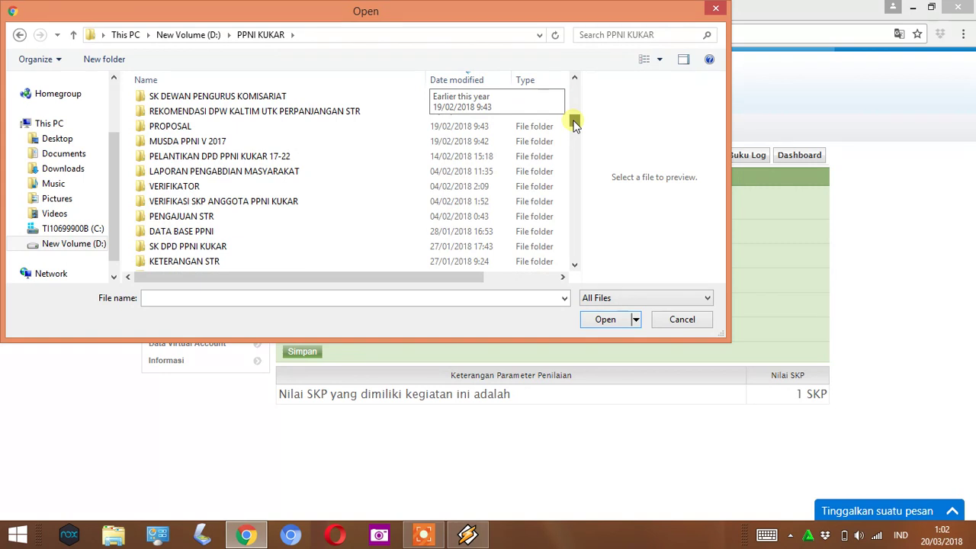
left_click_drag(575, 127, 576, 126)
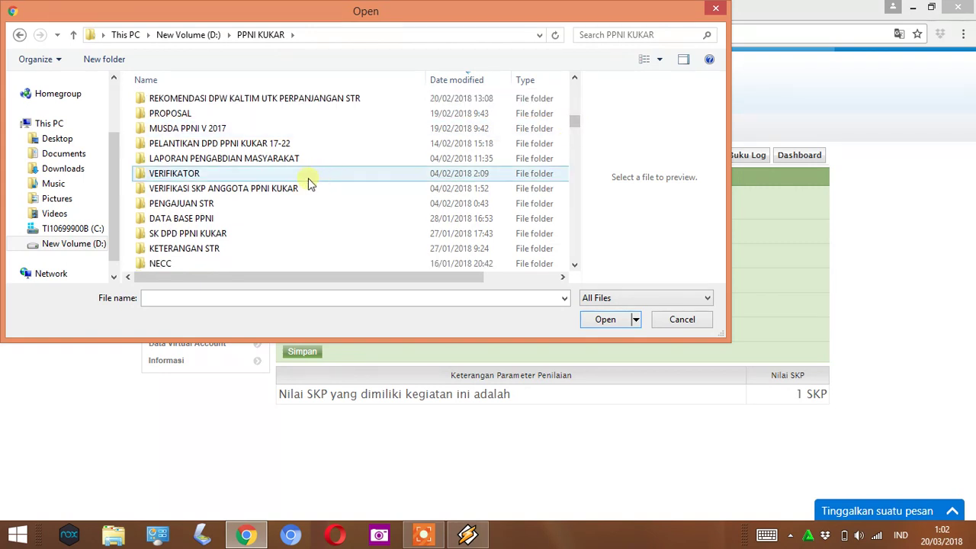
left_click(277, 176)
double_click(278, 180)
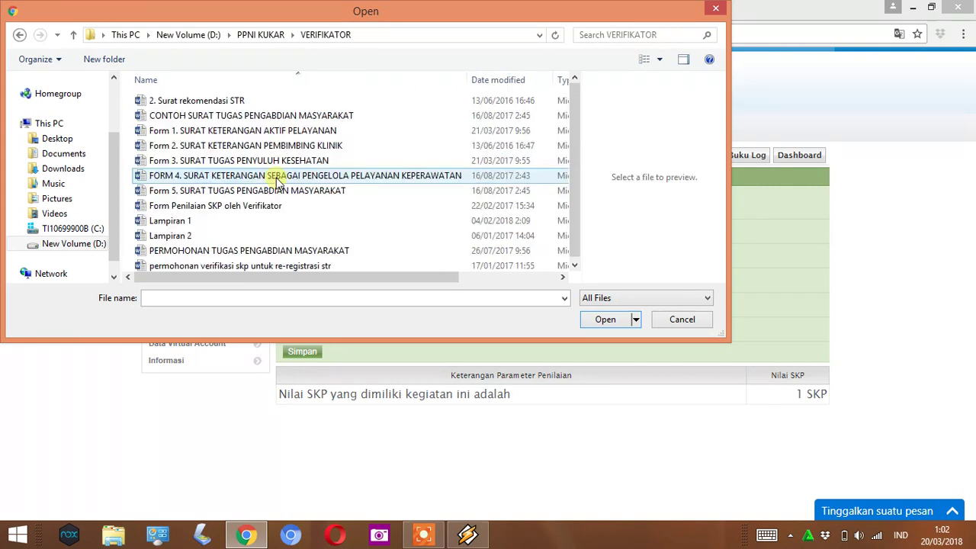
double_click(294, 131)
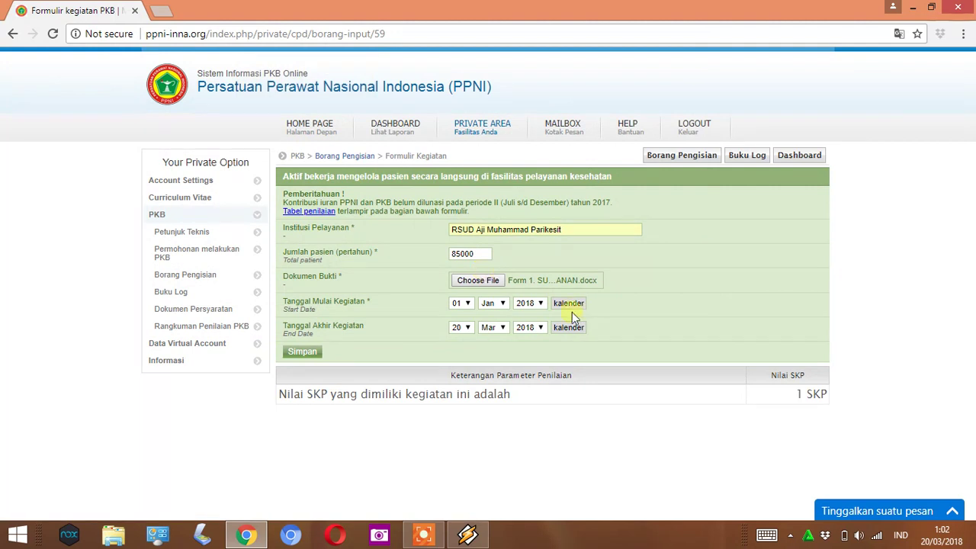
- Set the activity's start year to 2013, keeping the end date, and save the entry
left_click(469, 303)
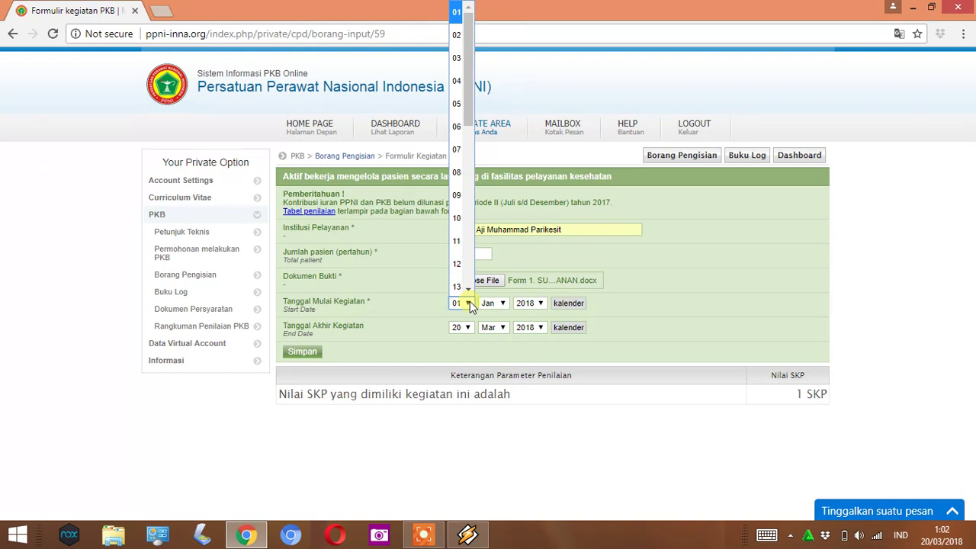
left_click(473, 303)
left_click(540, 303)
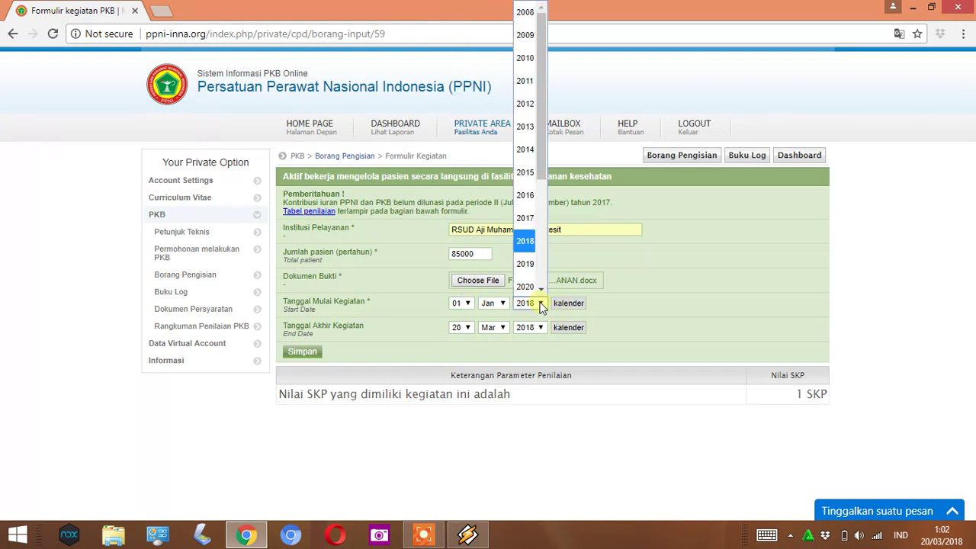
left_click(522, 125)
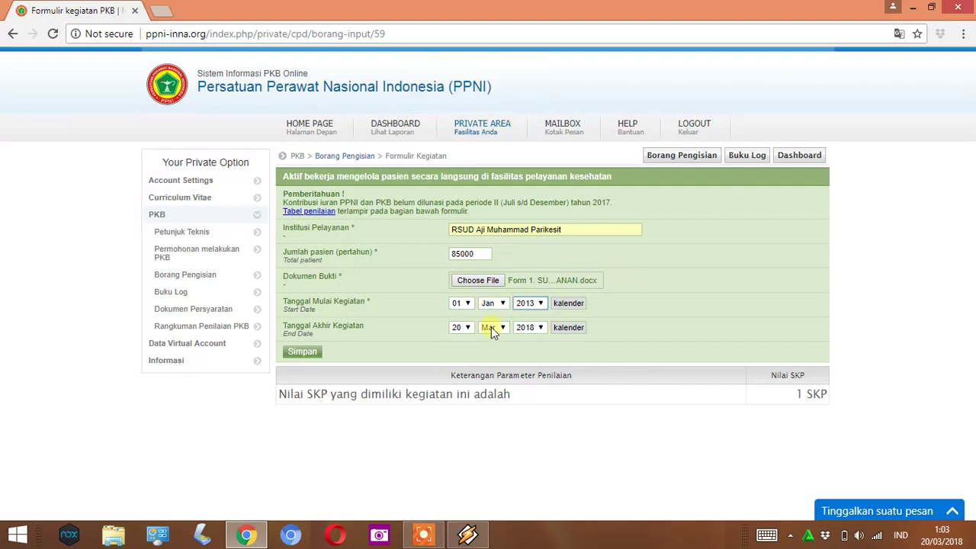
left_click(468, 327)
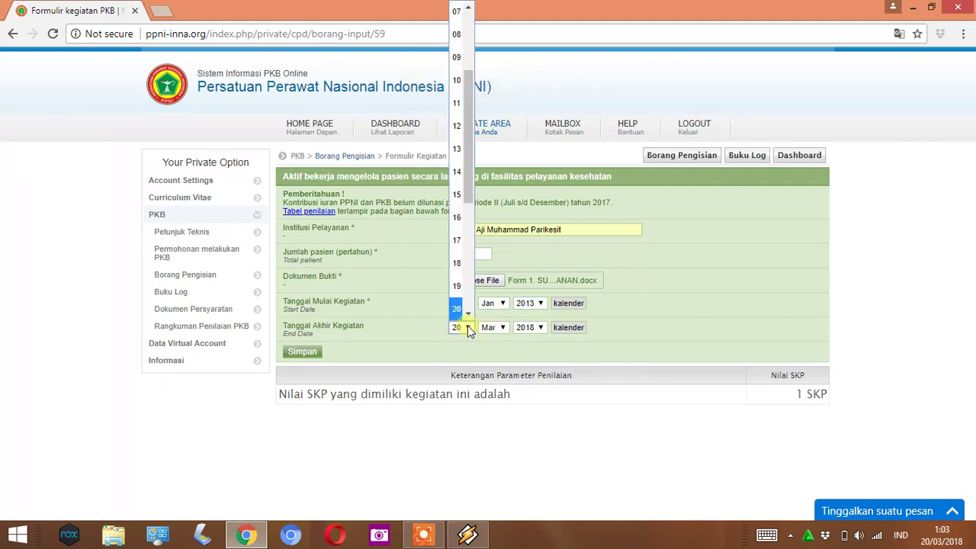
left_click(468, 328)
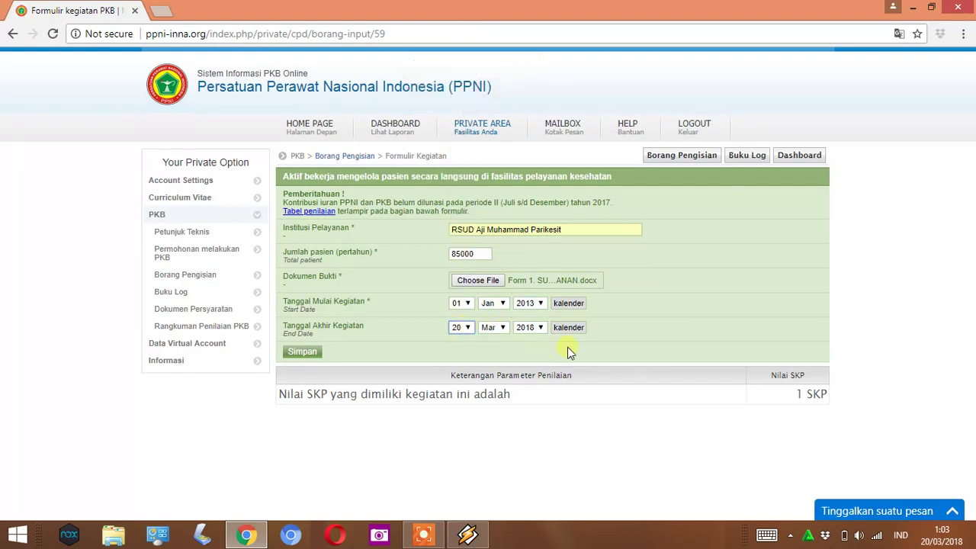
left_click(308, 352)
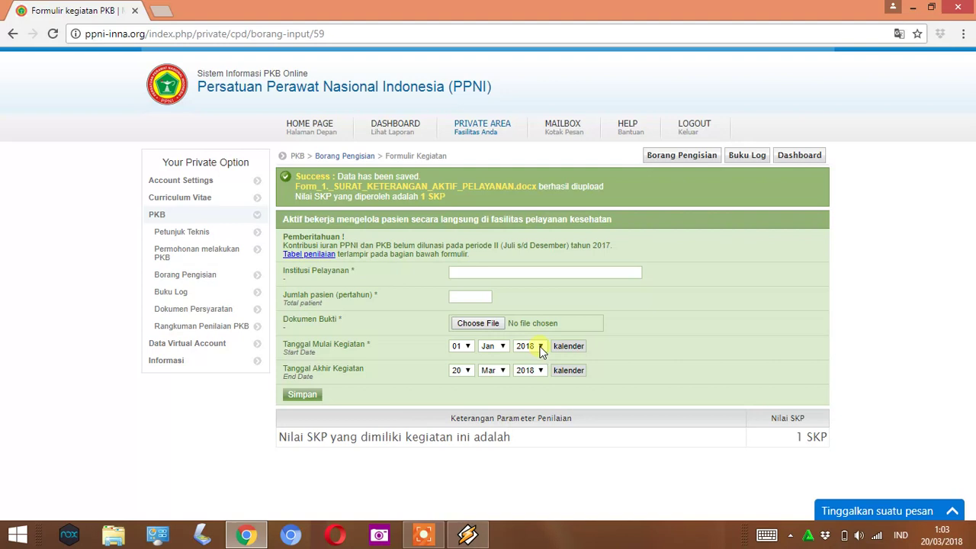
- Enter RSUD Aji Muhammad Parikesit as the institution with 23000 patients per year in the new activity entry
left_click(477, 272)
type("RSUD Aji Muhammad Parikesit")
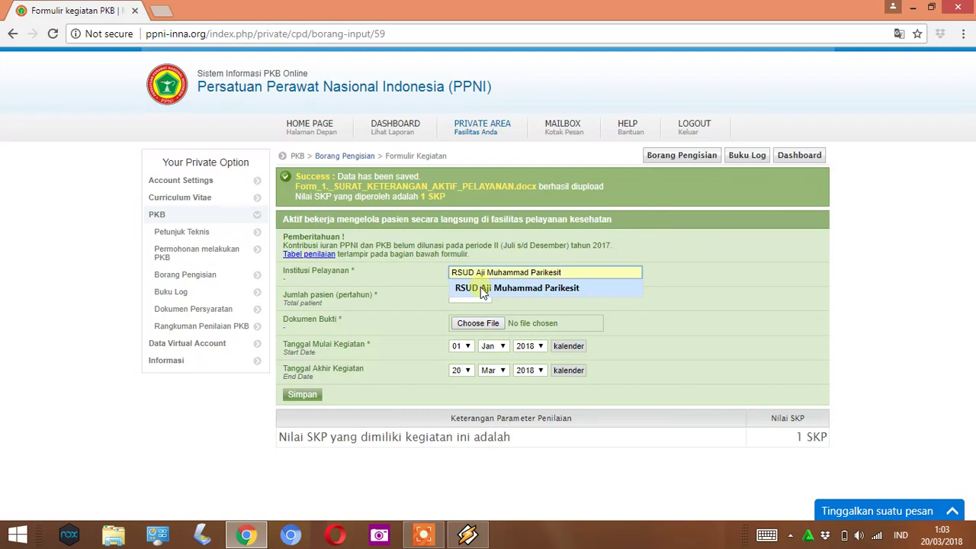
left_click(480, 288)
left_click(470, 296)
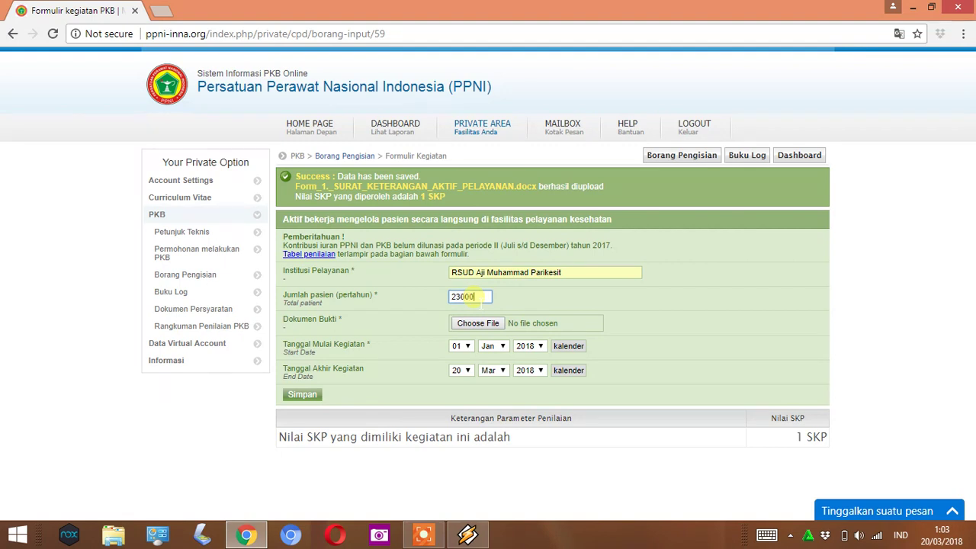
- Attach Form 1. SURAT KETERANGAN AKTIF PELAYANAN from the VERIFIKATOR folder as the entry's Dokumen Bukti
left_click(475, 322)
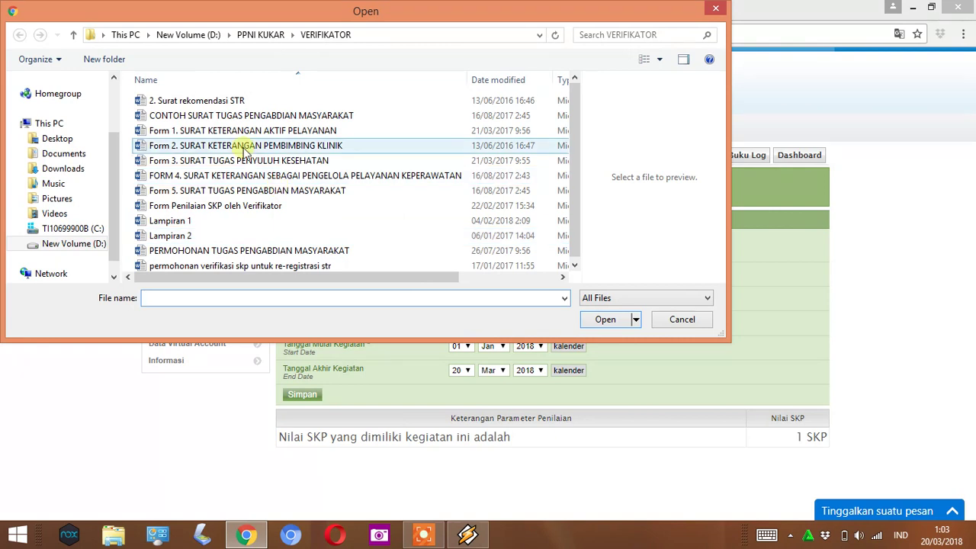
left_click(242, 136)
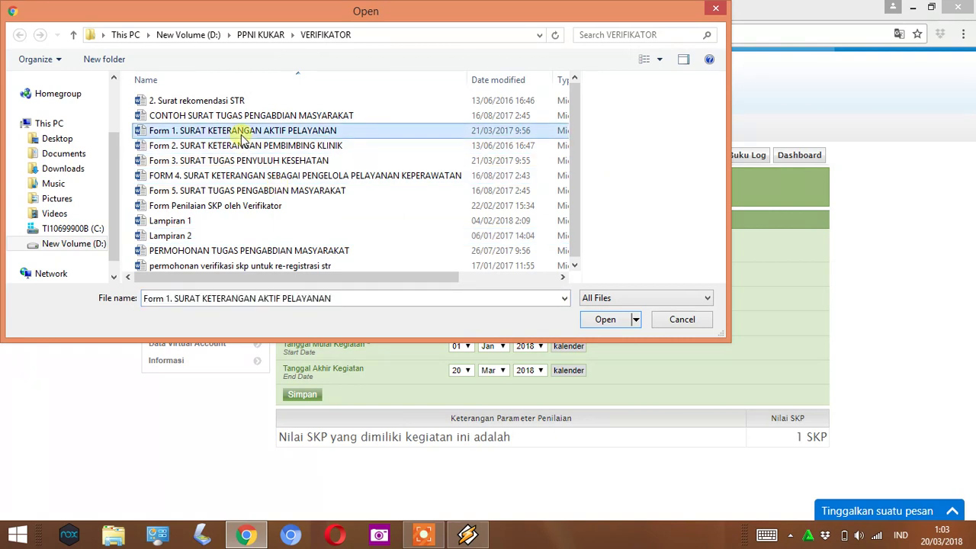
left_click(604, 320)
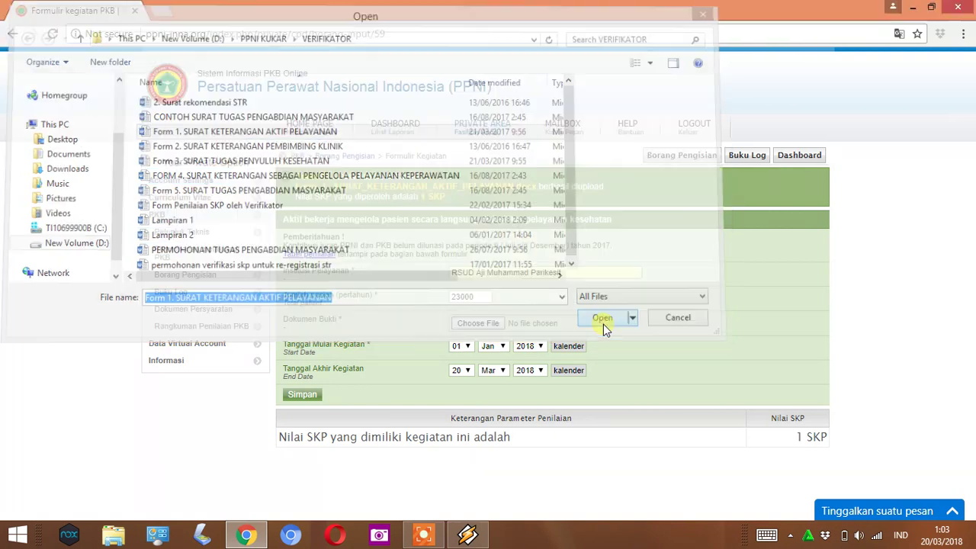
- Dismiss the low-battery notice and set the activity's start year to 2014
left_click(540, 347)
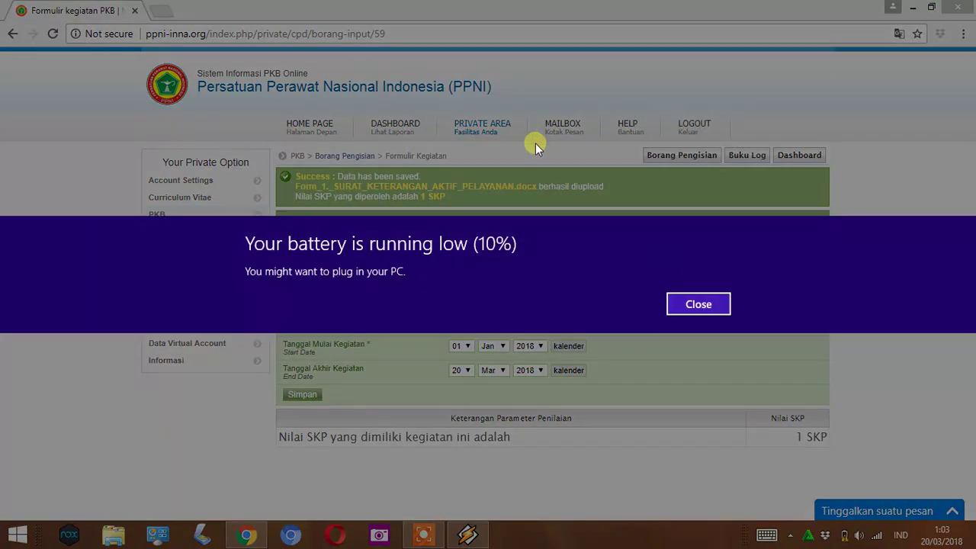
left_click(686, 311)
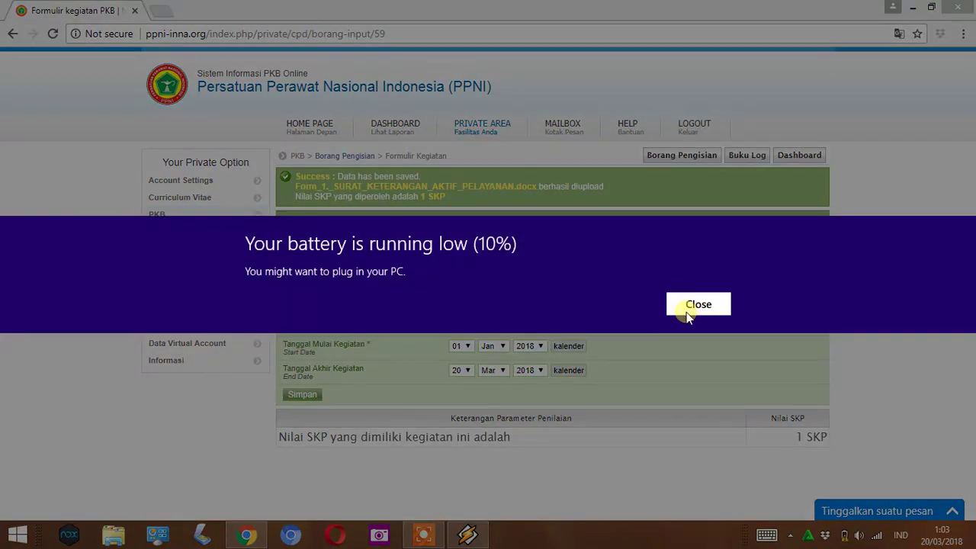
left_click(542, 346)
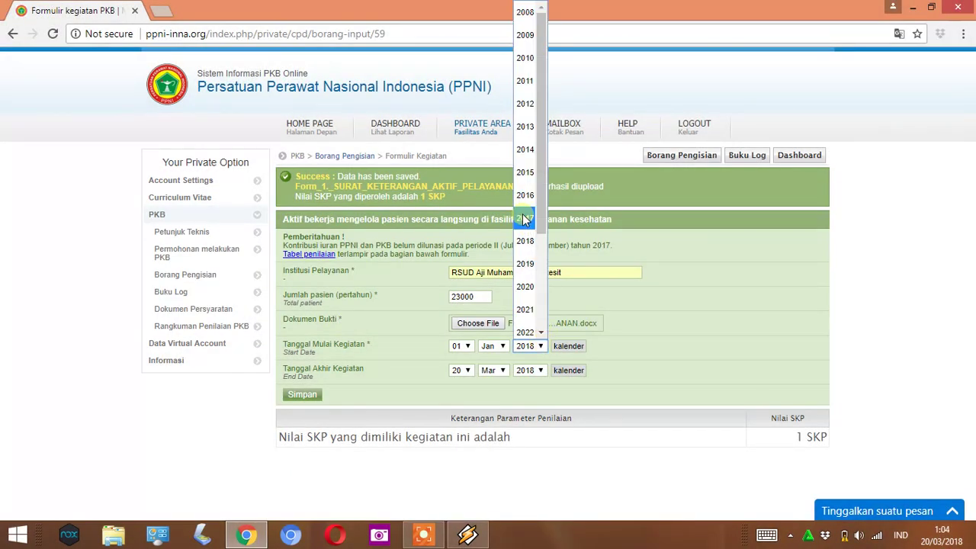
left_click(525, 149)
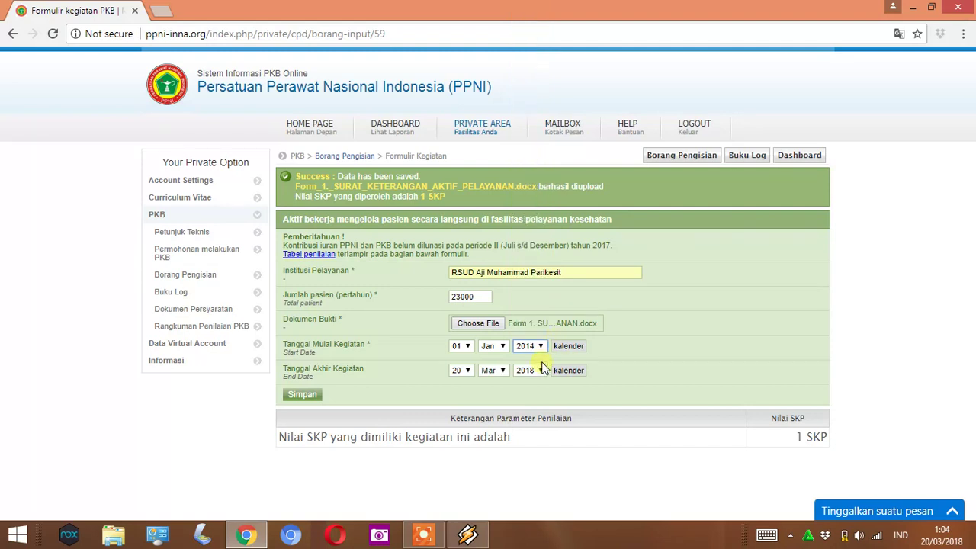
- Set the activity's end date to 31 December 2014 and save the entry
left_click(468, 371)
scroll(462, 358, "down", 4)
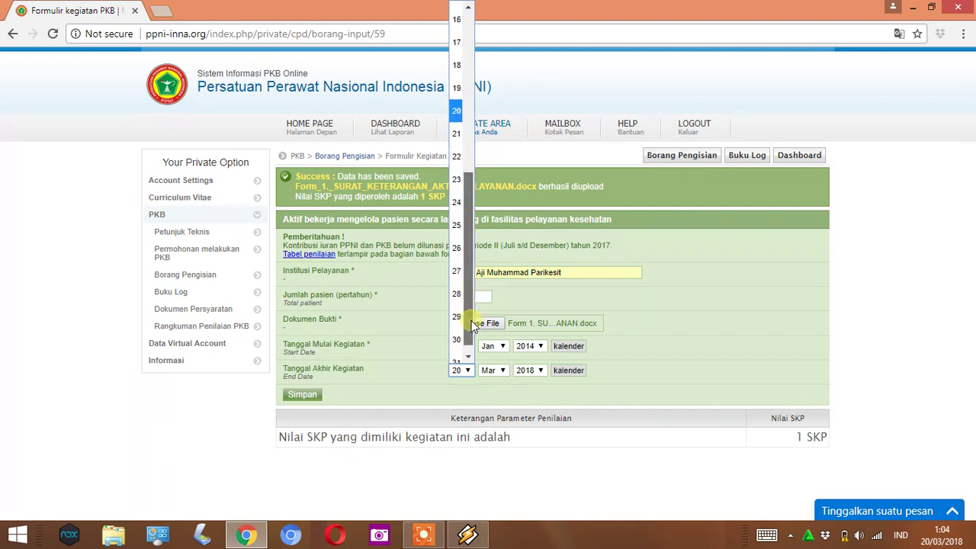
scroll(462, 343, "down", 1)
left_click(460, 352)
left_click(505, 371)
left_click(493, 349)
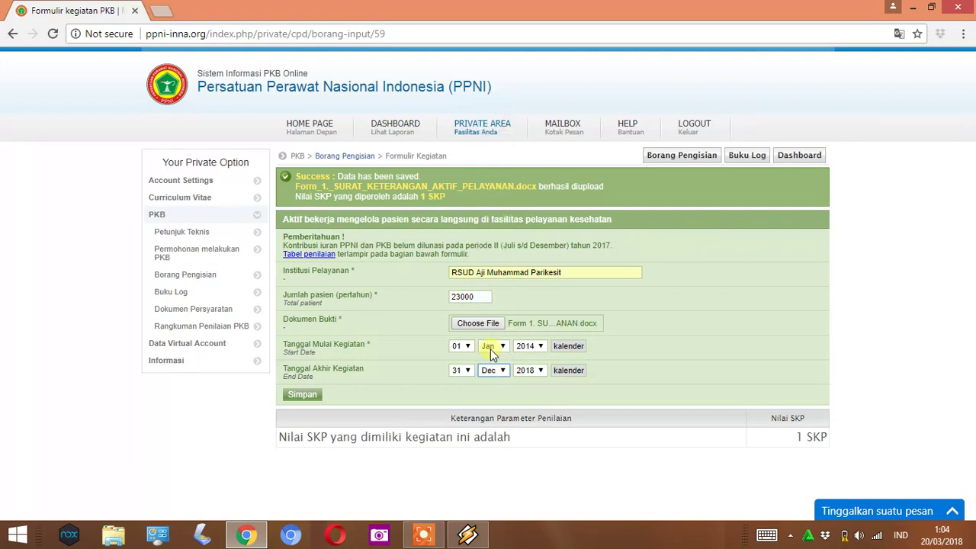
left_click(541, 371)
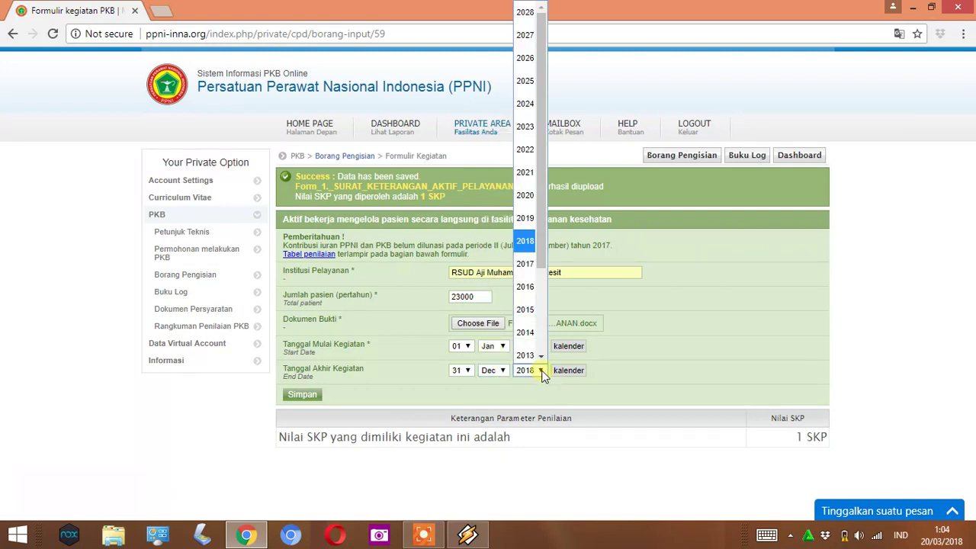
left_click(532, 331)
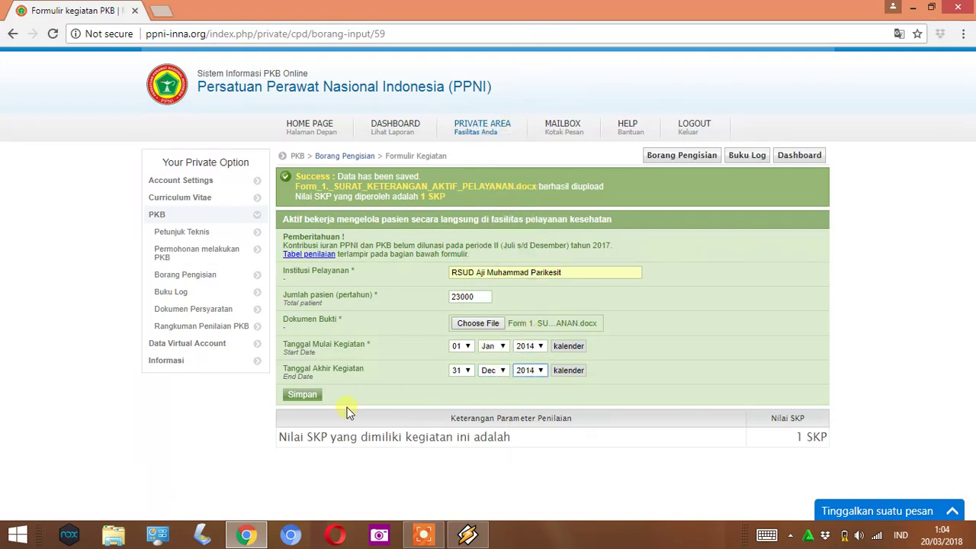
left_click(312, 396)
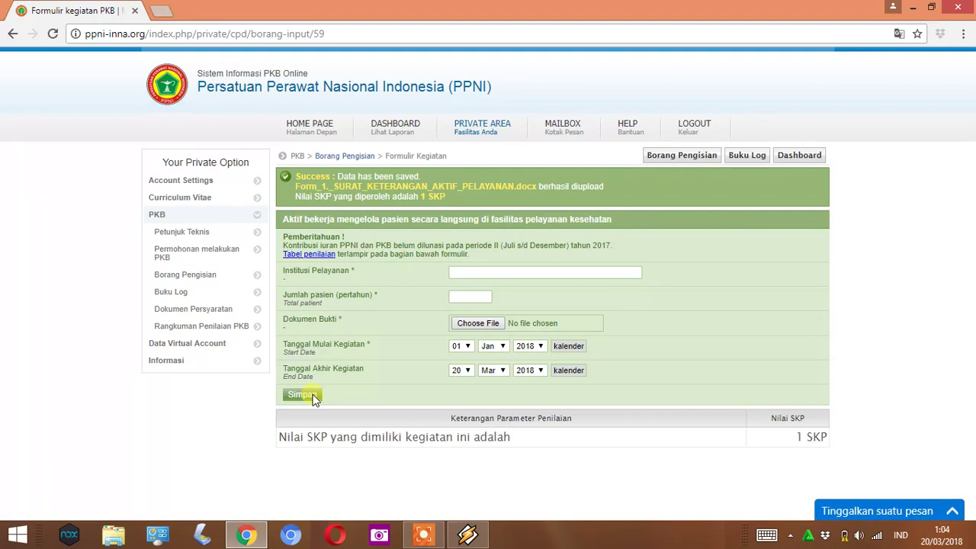
- Open Buku Log and examine the details of the direct patient management activity recorded for 2017/2018
left_click(330, 262)
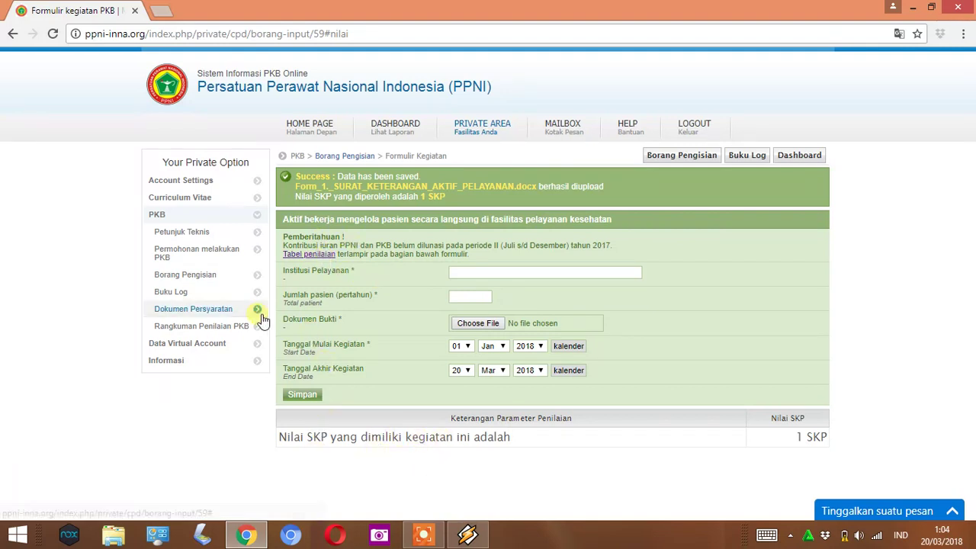
left_click(217, 299)
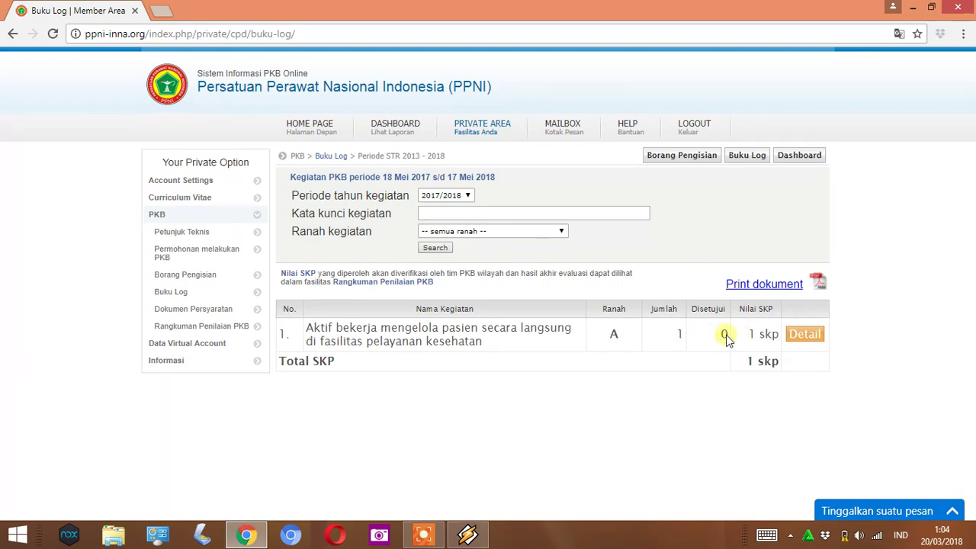
left_click(798, 334)
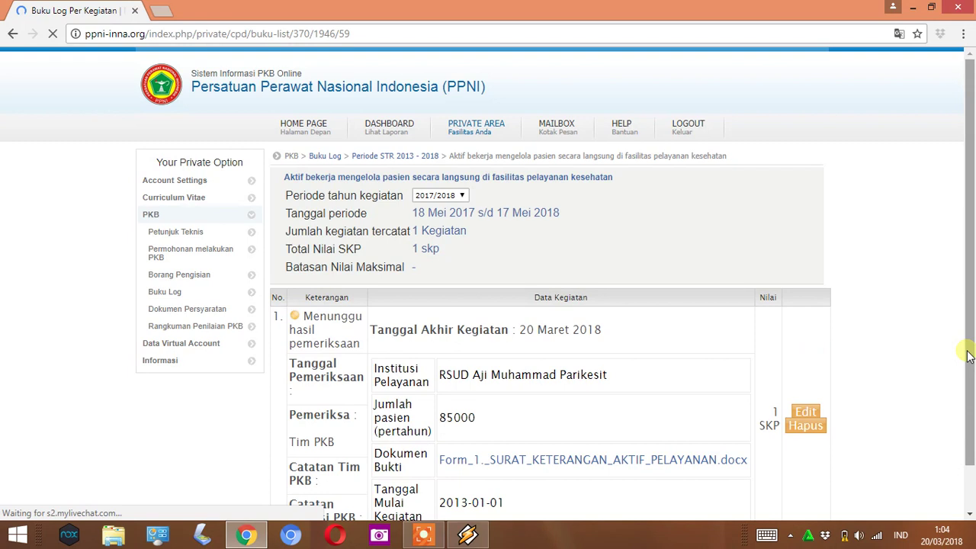
scroll(971, 348, "down", 1)
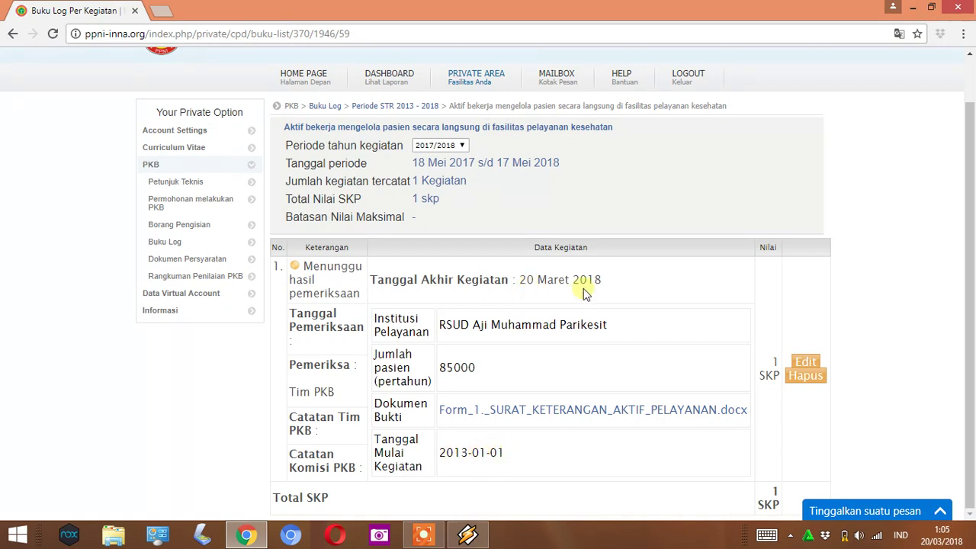
- Delete the entry with 85000 patients from the log and switch the activity period to 2013/2014
left_click(805, 376)
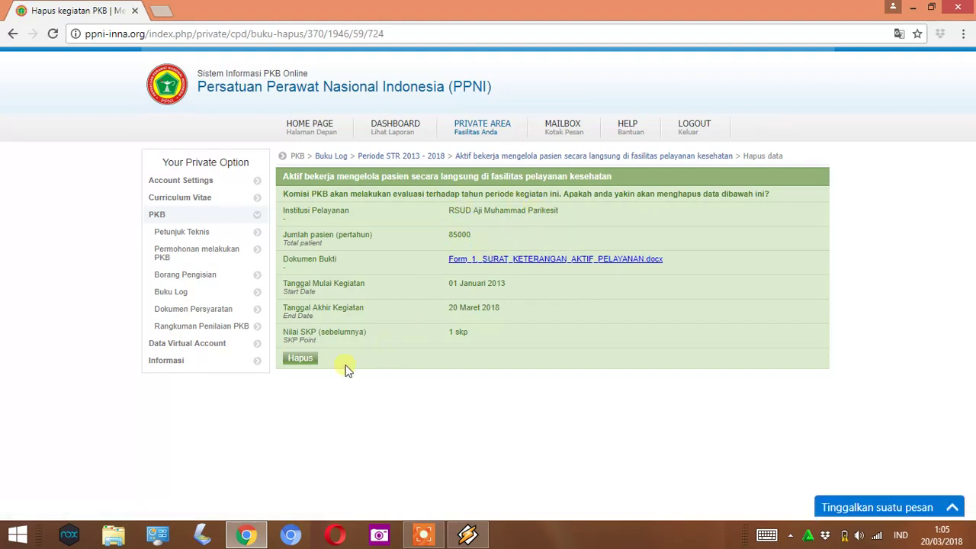
left_click(301, 358)
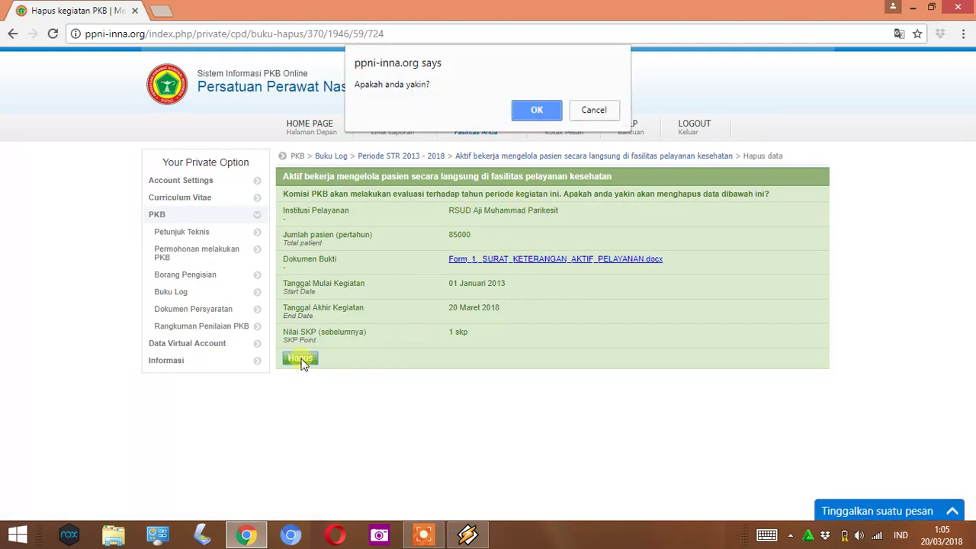
left_click(538, 111)
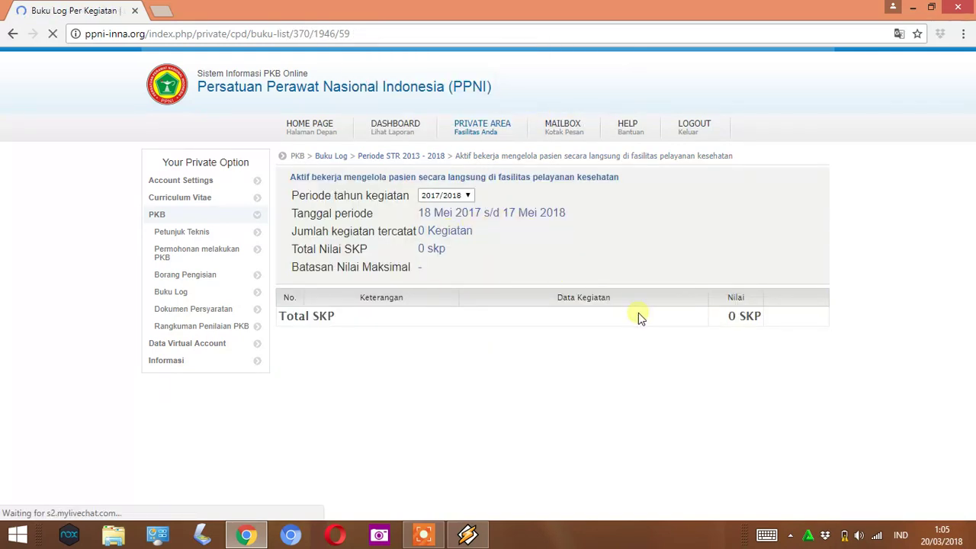
left_click(470, 196)
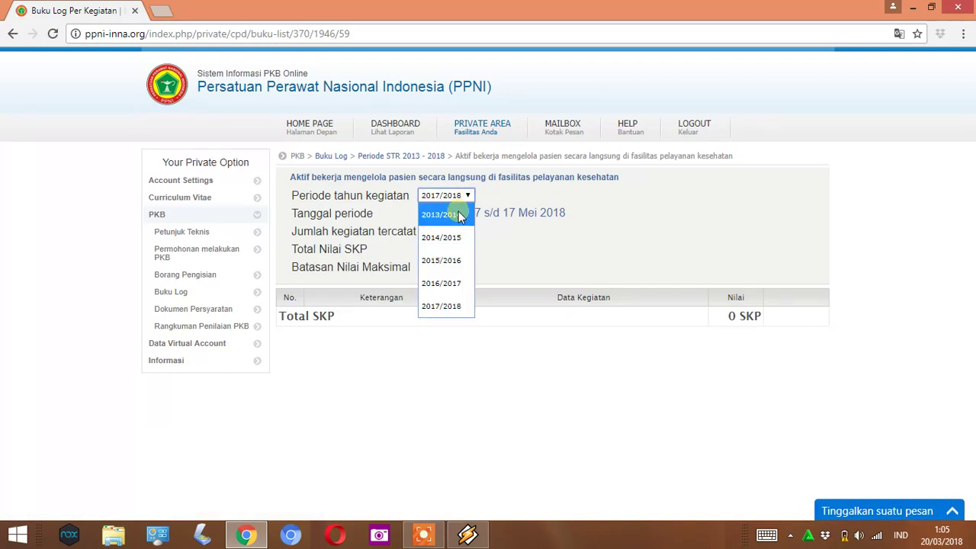
left_click(458, 214)
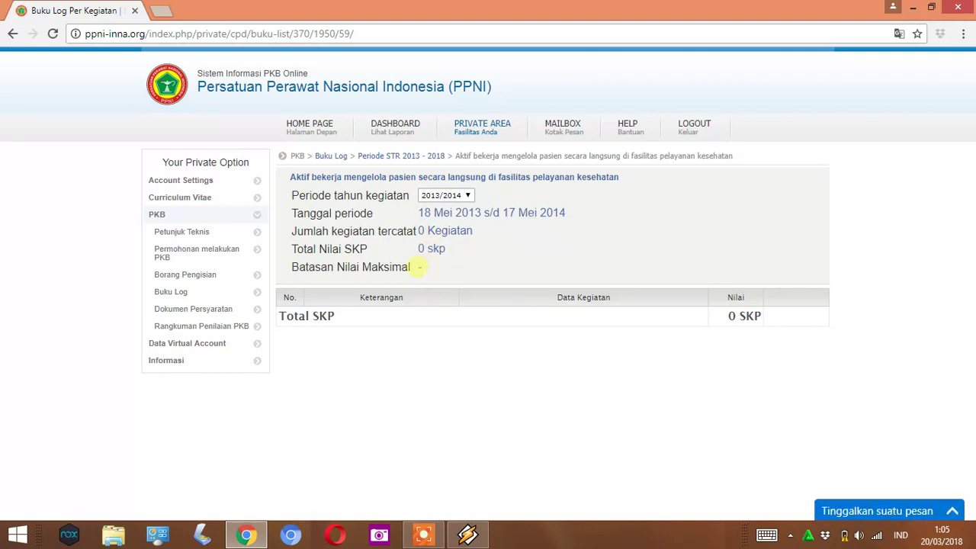
- Open the direct patient management form from Borang Pengisian and enter RSUD Aji Muhammad Parikesit with 356 patients per year
left_click(233, 282)
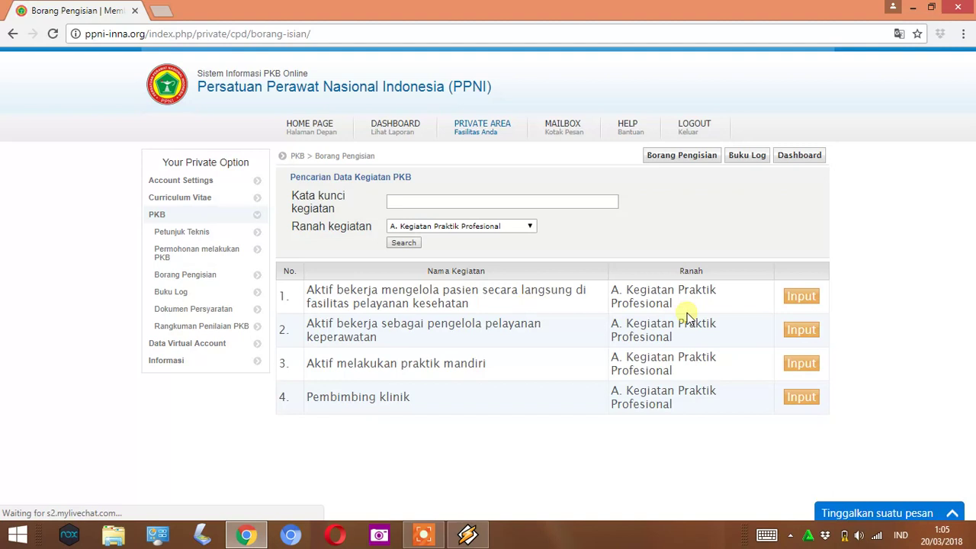
left_click(802, 296)
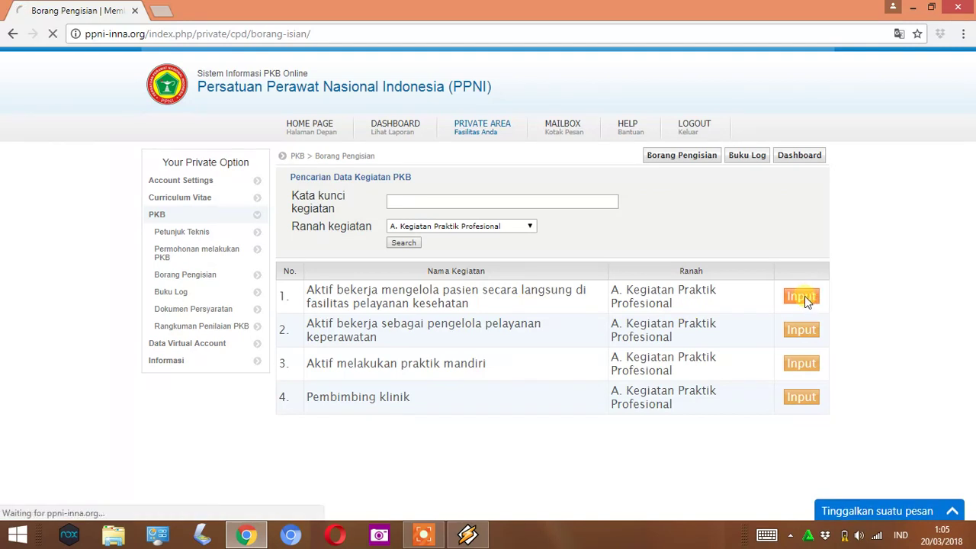
left_click(531, 229)
type("RSUD Aji Muhammad Parikesit")
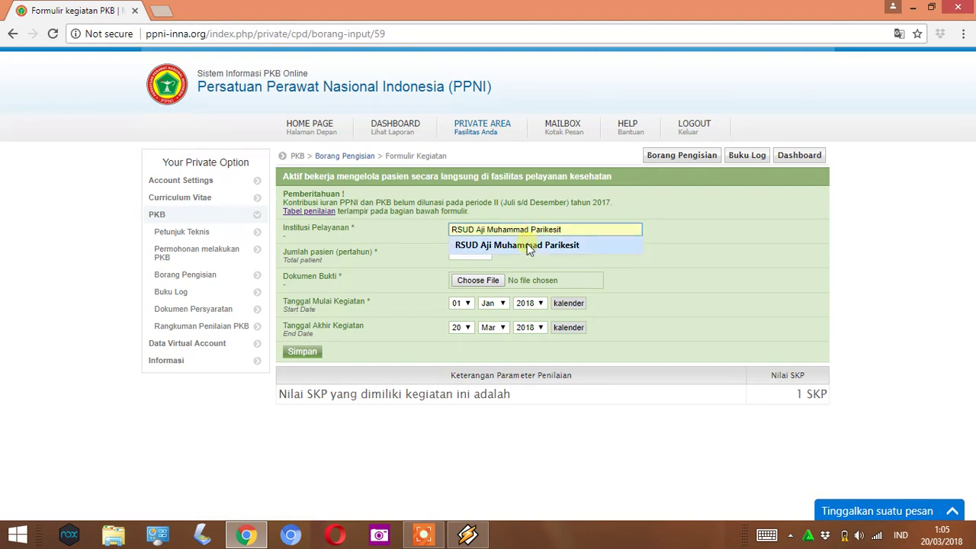
left_click(527, 243)
left_click(471, 252)
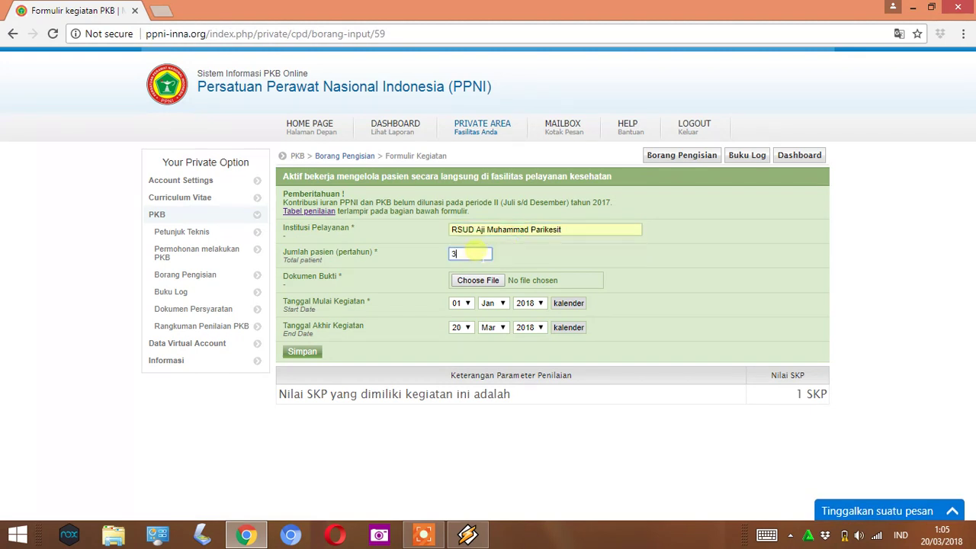
type("356")
- Attach Form 1. SURAT KETERANGAN AKTIF PELAYANAN as the Dokumen Bukti and set the start year to 2013
left_click(476, 280)
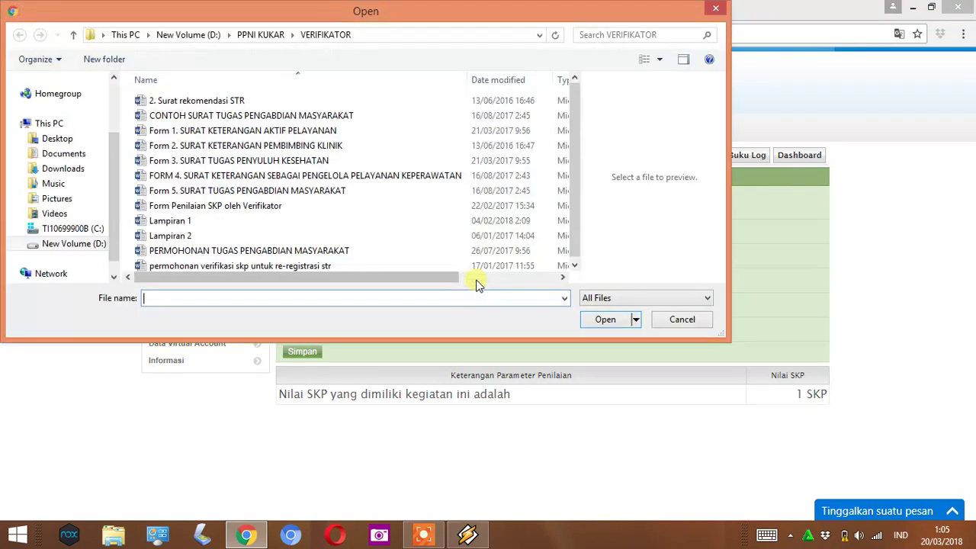
left_click(341, 132)
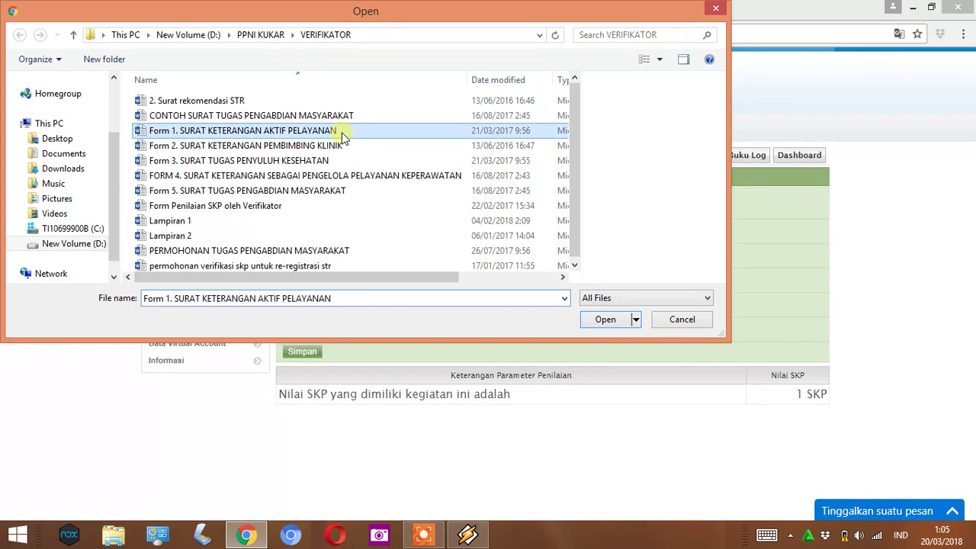
left_click(601, 320)
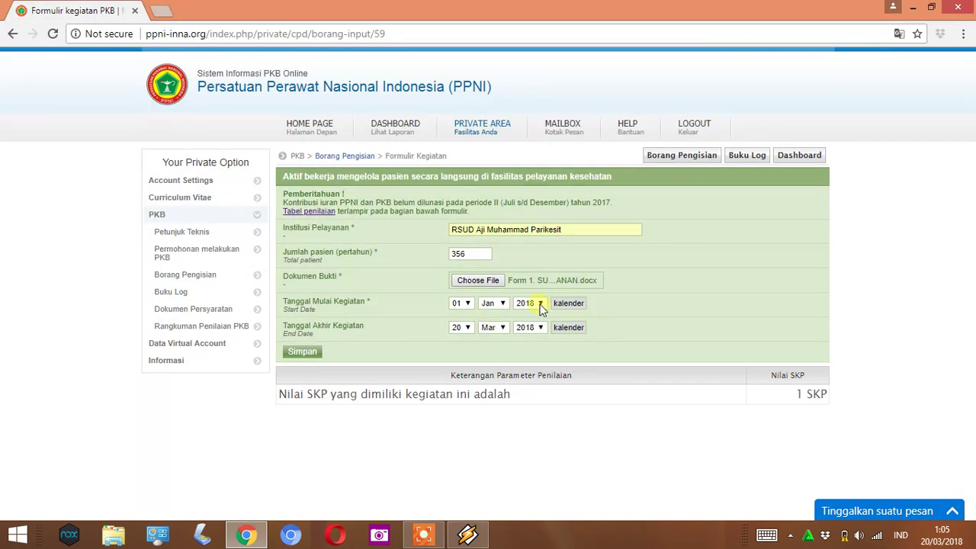
left_click(540, 305)
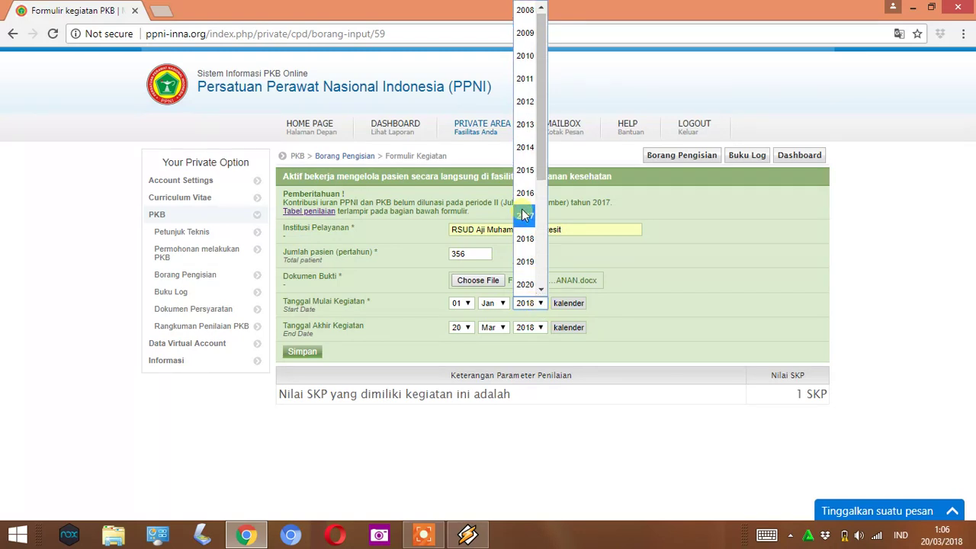
left_click(529, 128)
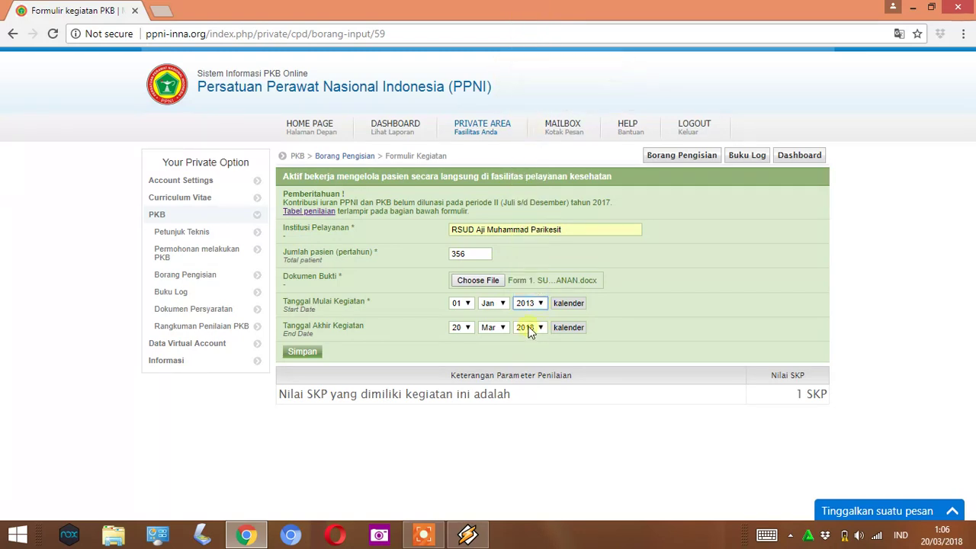
- Set the activity's end date to 31 Dec 2013 and save the direct patient management form
left_click(467, 327)
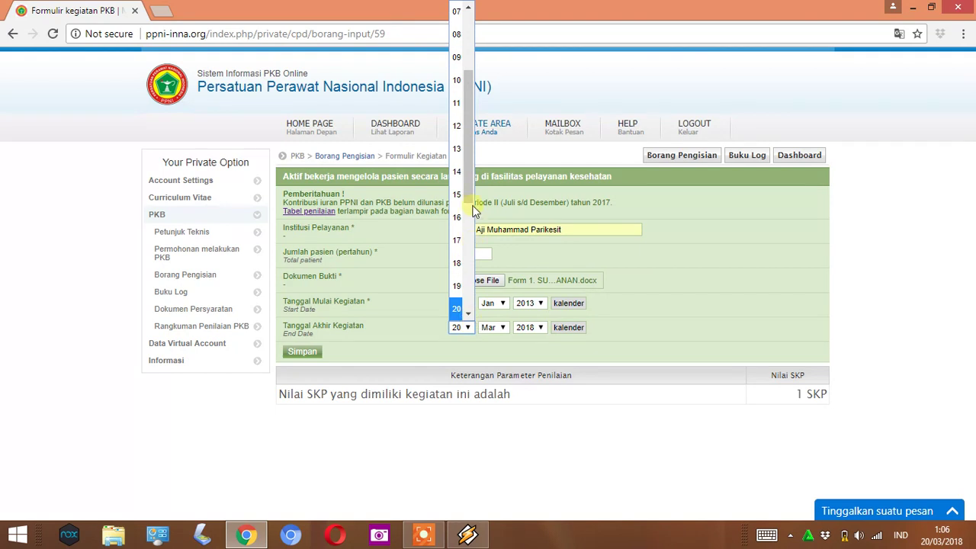
left_click_drag(468, 274, 458, 312)
left_click(456, 311)
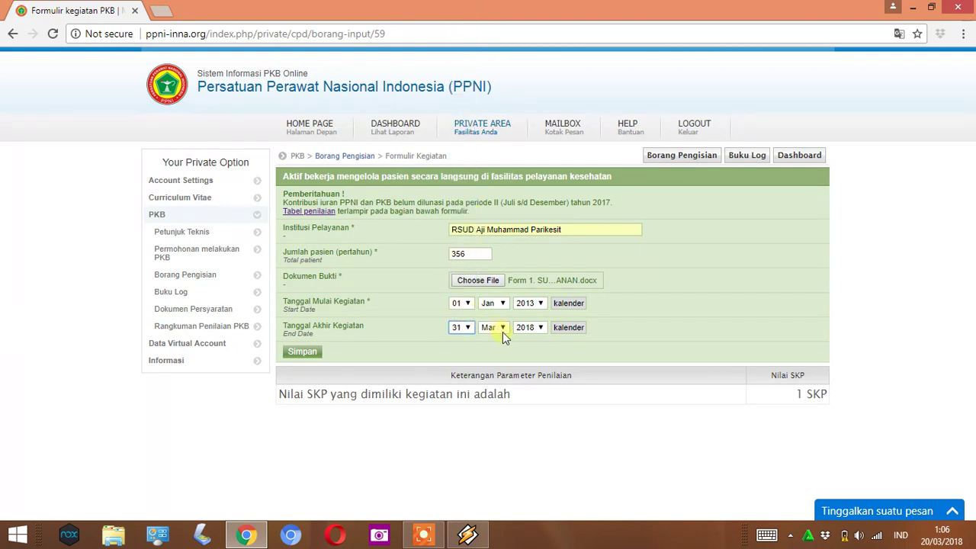
left_click(501, 328)
left_click(489, 309)
left_click(541, 328)
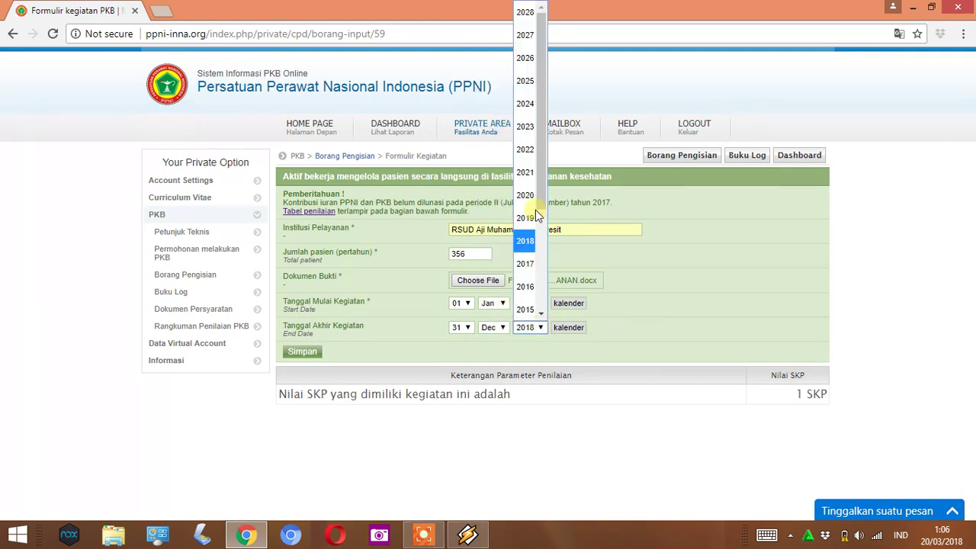
left_click_drag(540, 216, 542, 309)
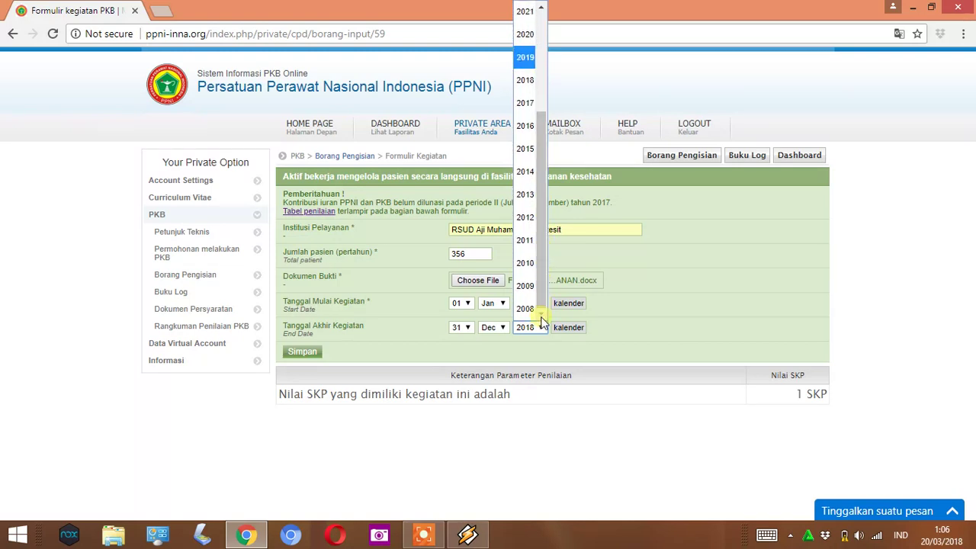
left_click(527, 197)
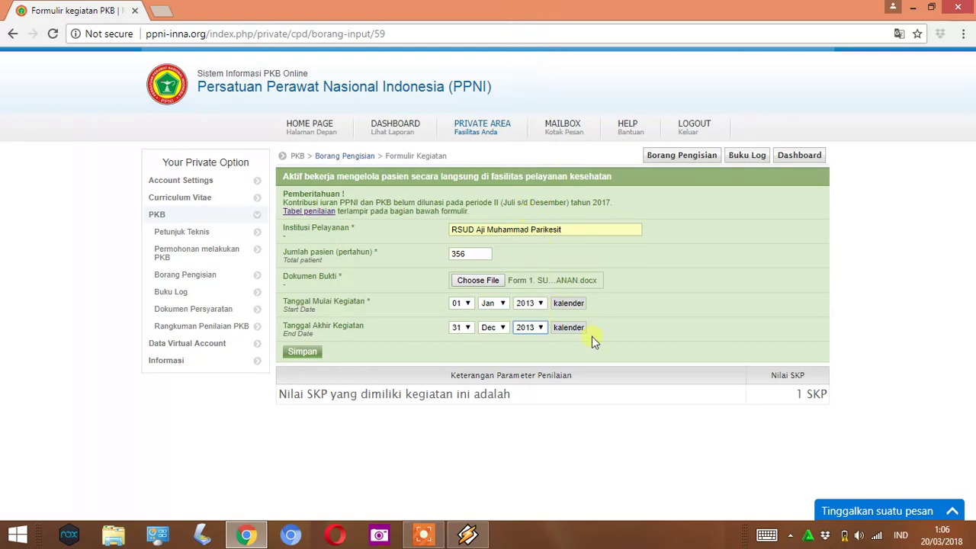
left_click(311, 352)
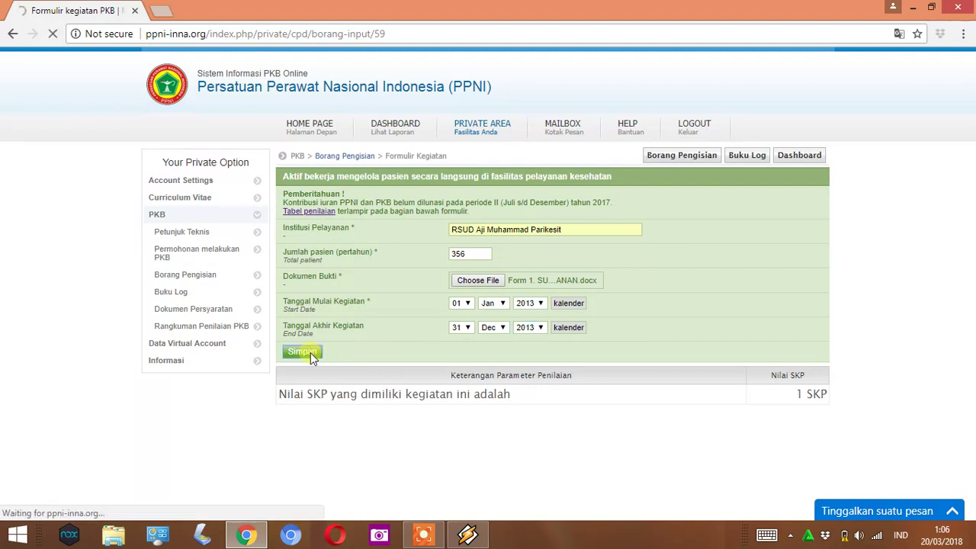
- Open Buku Log and show the activities recorded for the 2013/2014 period
left_click(232, 295)
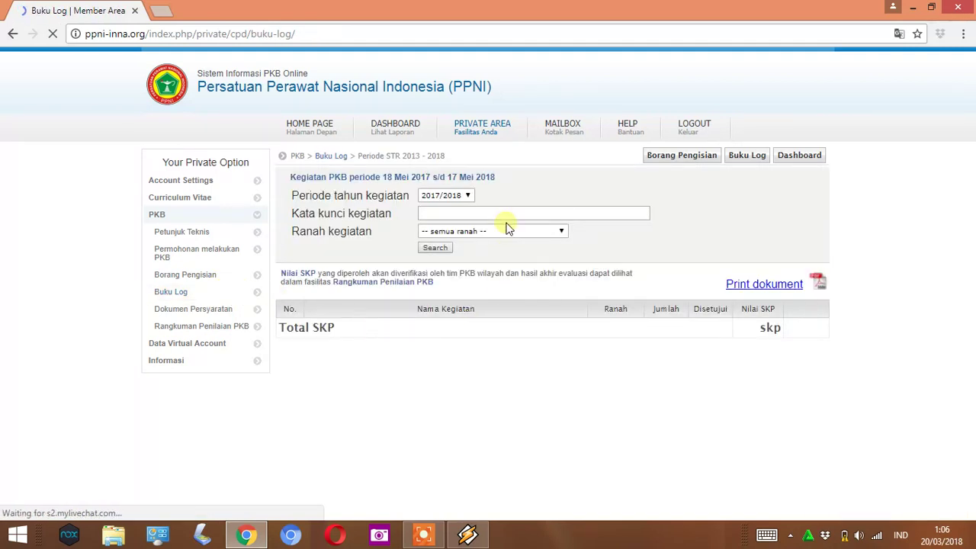
left_click(466, 196)
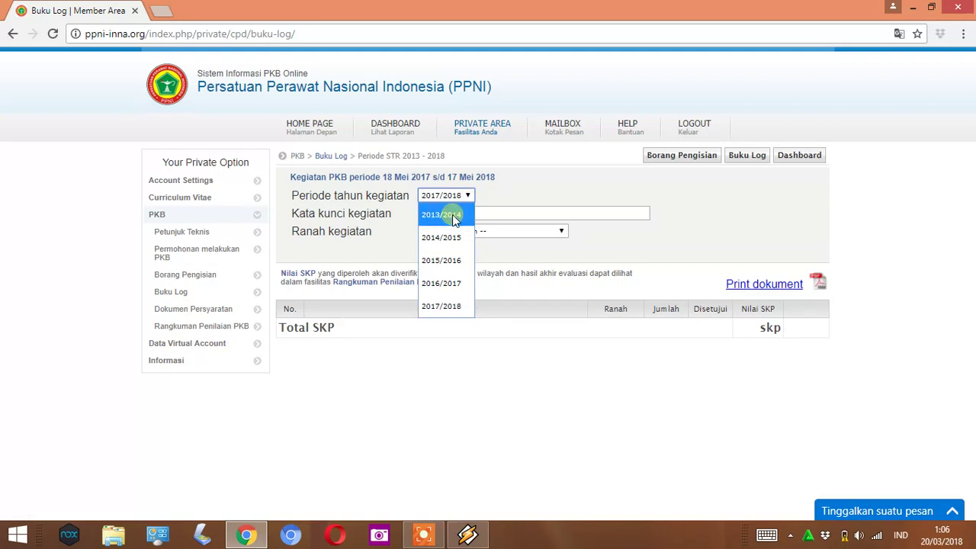
left_click(442, 215)
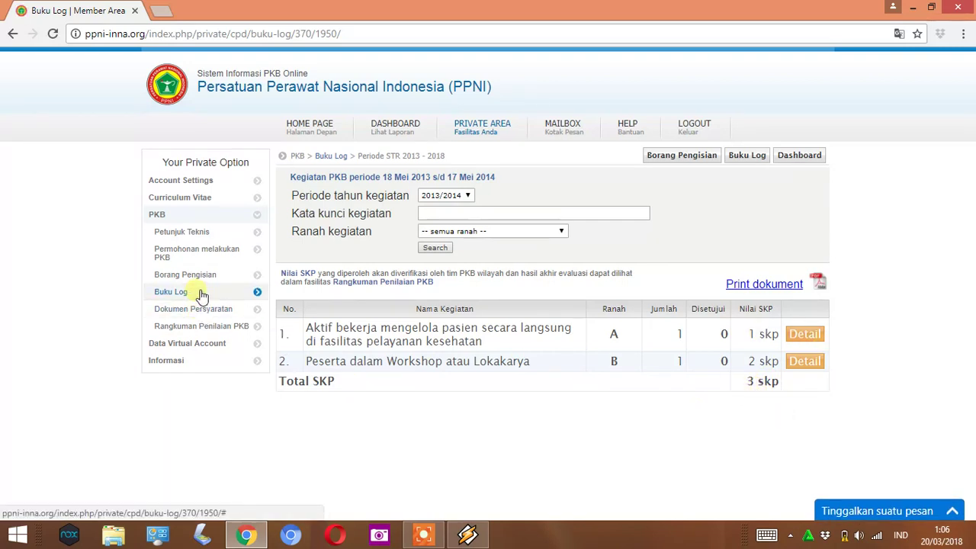
- Start a document upload in Dokumen Persyaratan for 18 Mei 2013 s/d 17 Mei 2018, titled Surat Keterangan dari PPNI Komisariat
left_click(217, 313)
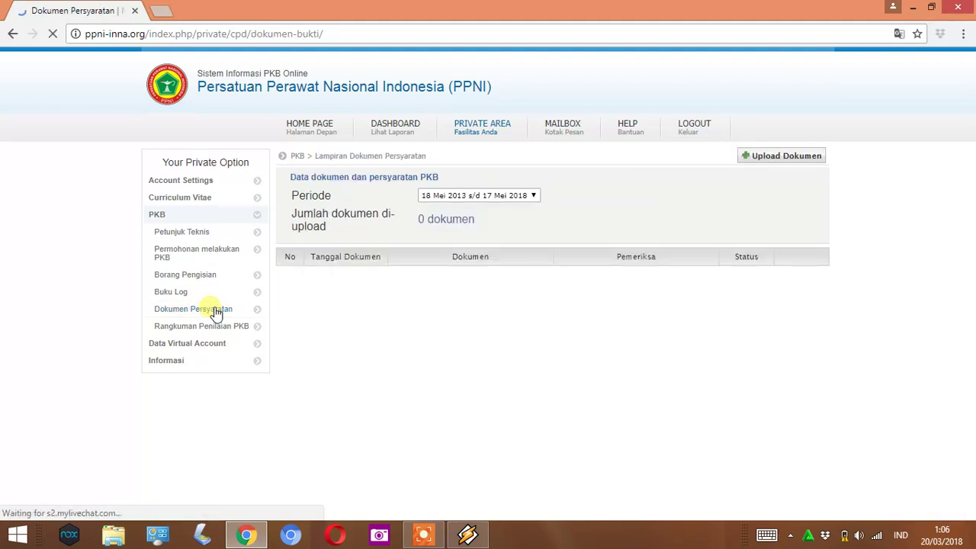
left_click(531, 197)
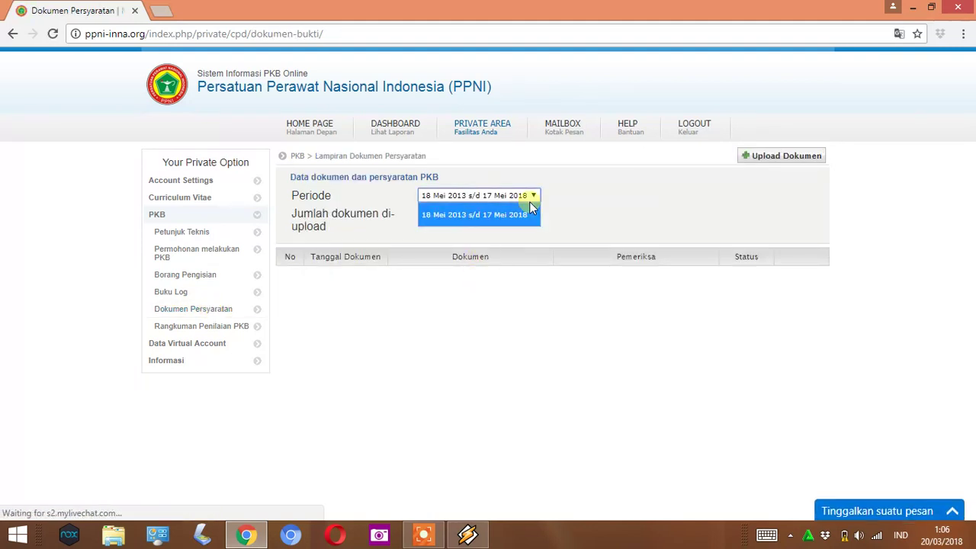
left_click(519, 217)
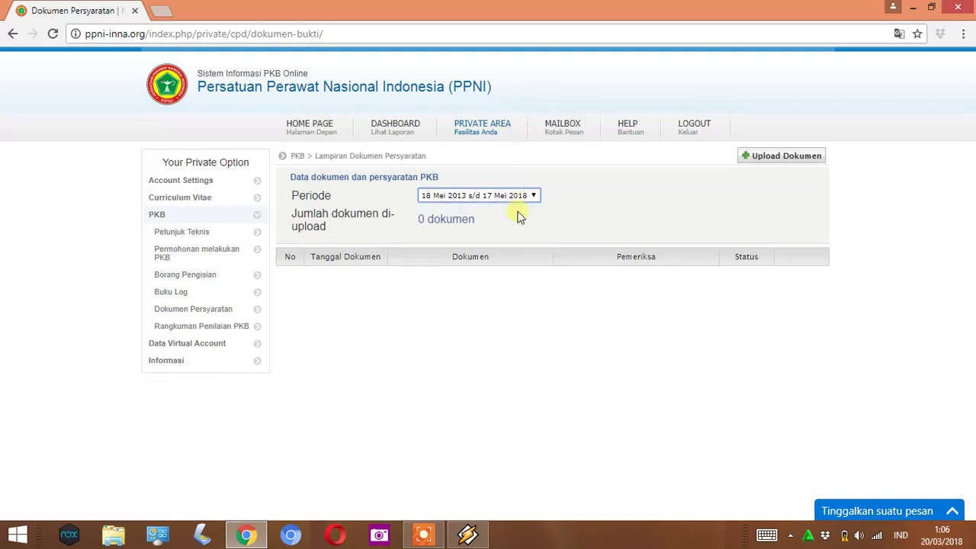
left_click(766, 157)
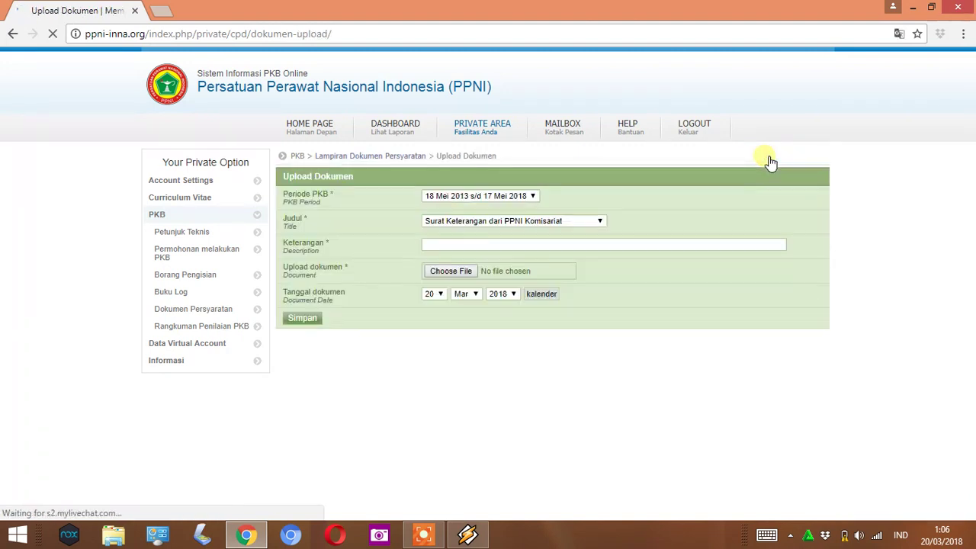
left_click(589, 223)
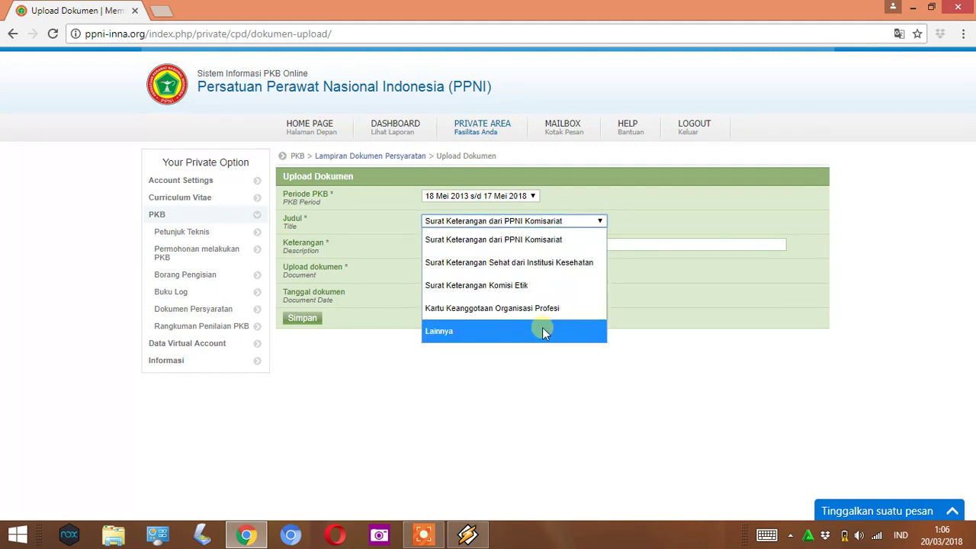
left_click(517, 241)
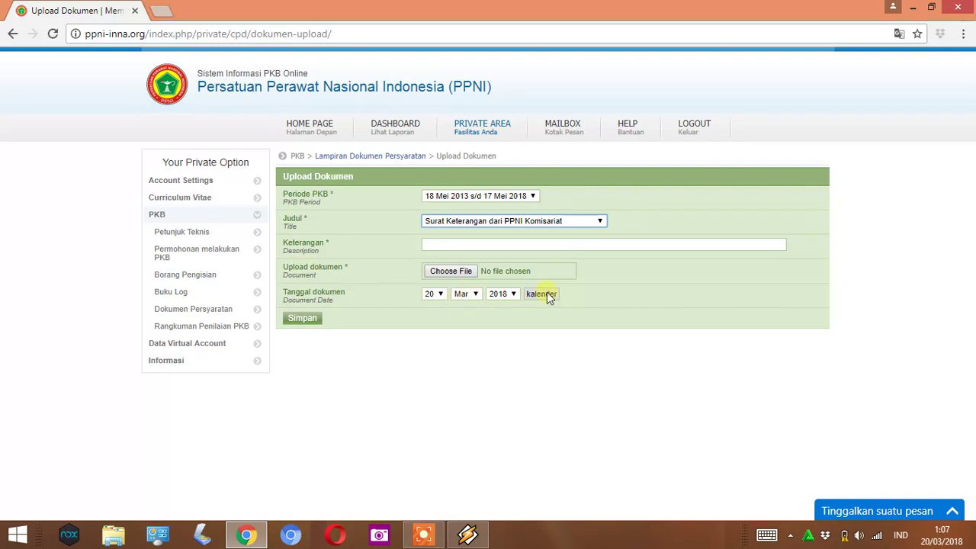
- Enter Permohonan Verifikasi SKP as the document description and attach the Lampiran 2 file
left_click(440, 243)
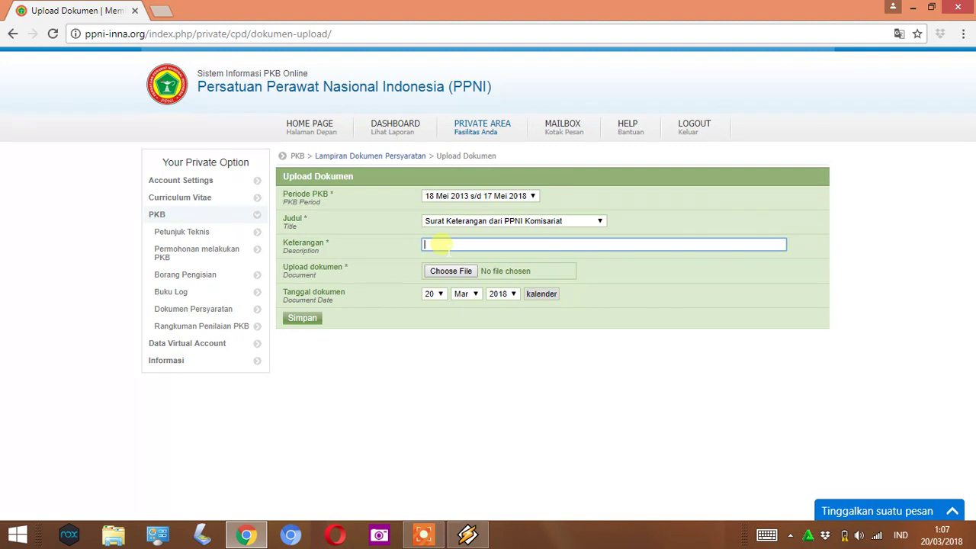
type("Permohonan Verifikasi SKP")
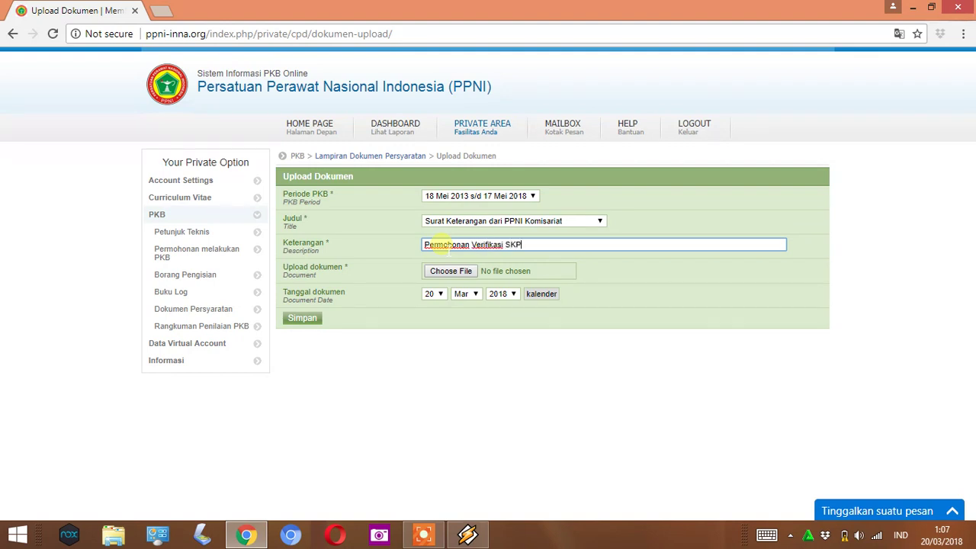
left_click(451, 270)
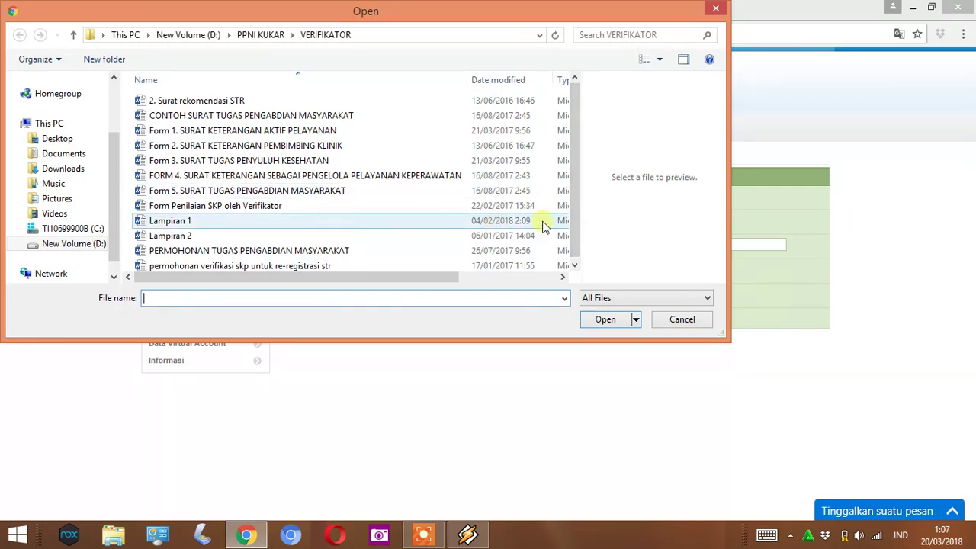
left_click_drag(573, 222, 573, 237)
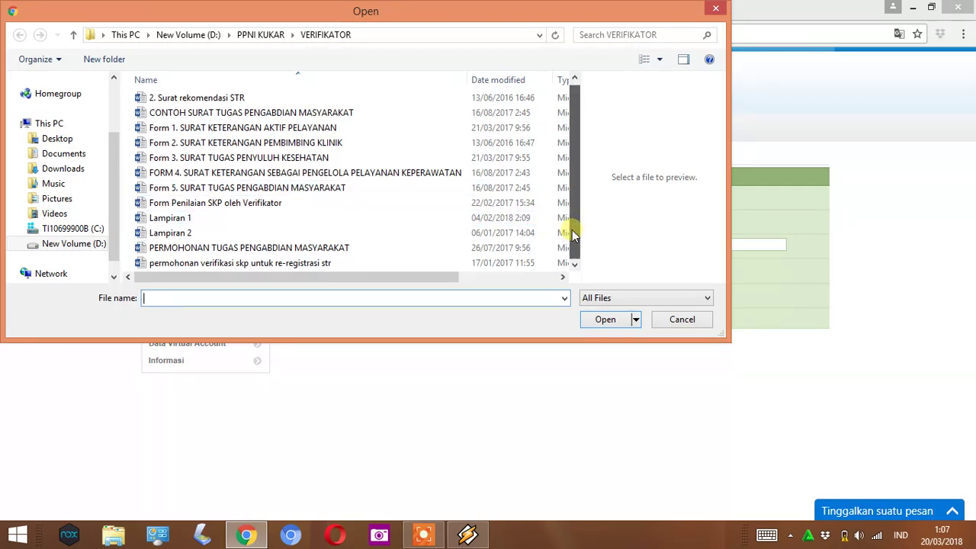
left_click(428, 236)
left_click(600, 319)
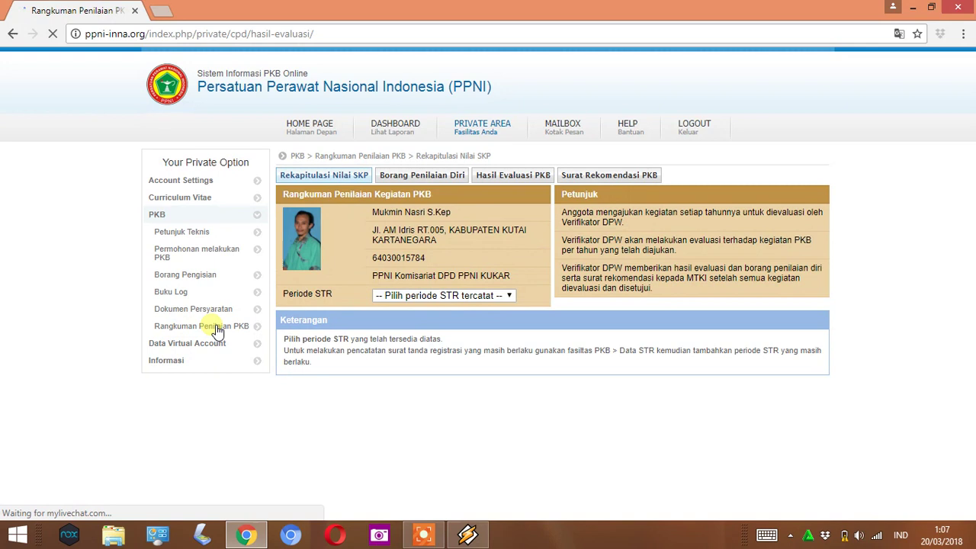
- Select the STR period 18 Mei 2013 s/d 17 Mei 2018 in Rangkuman Penilaian PKB and examine the SKP recapitulation
left_click(502, 296)
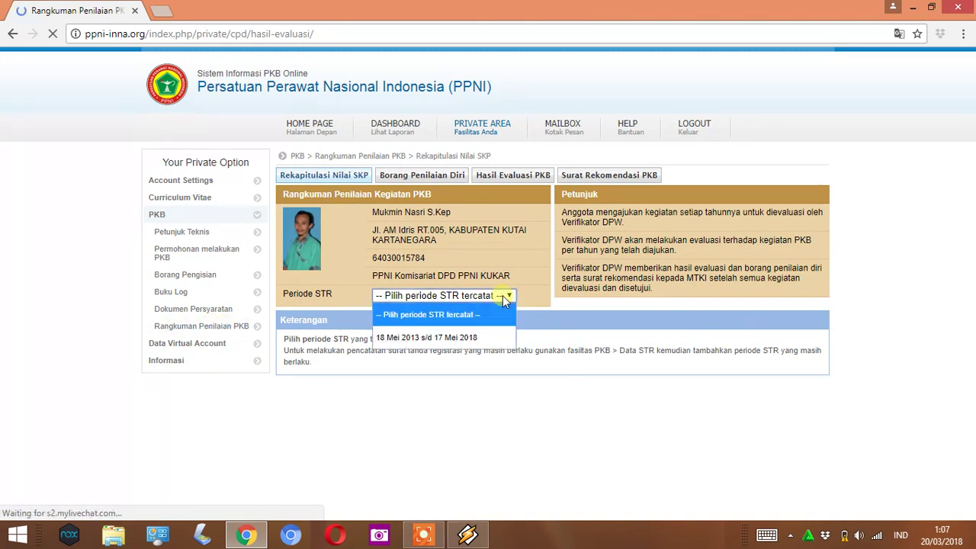
left_click(483, 337)
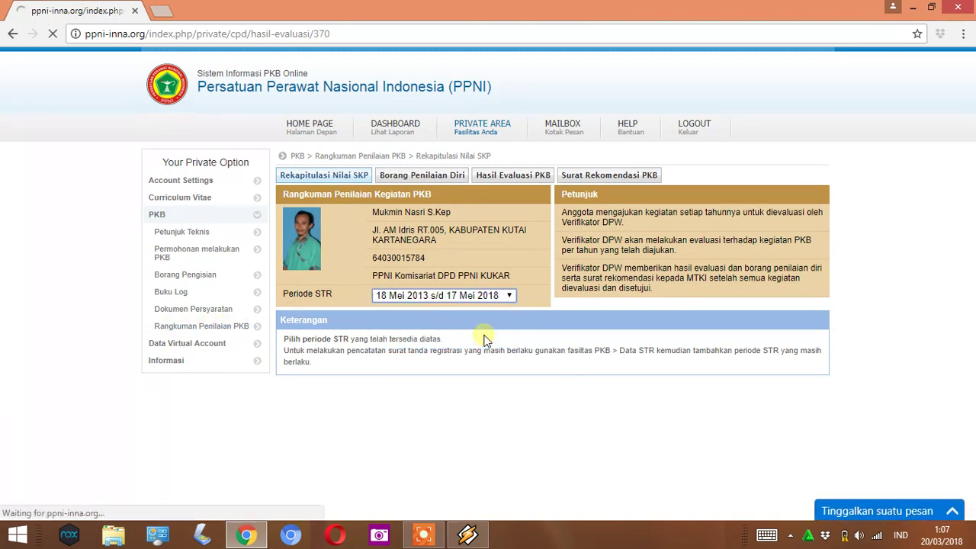
left_click_drag(964, 310, 970, 393)
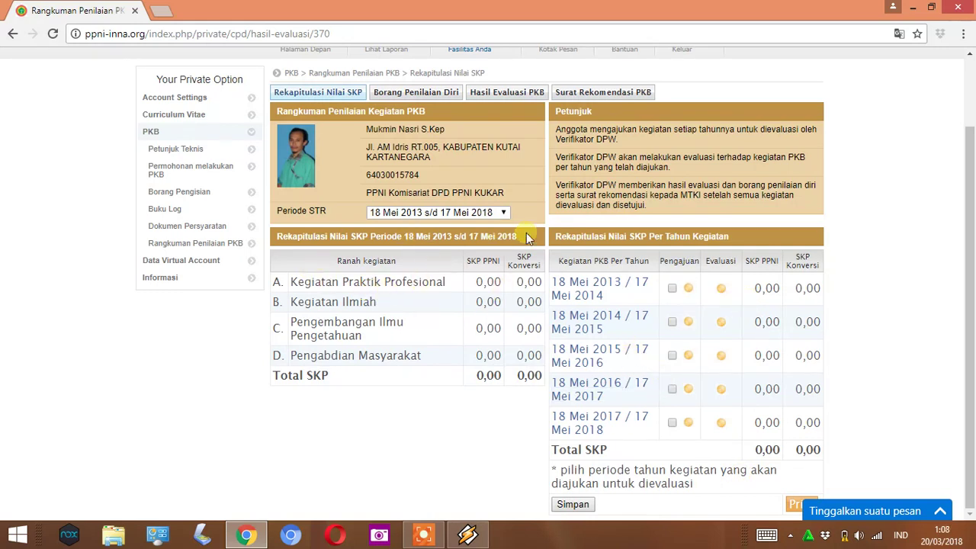
- Open Borang Penilaian Diri and review the self-assessment for the activity period 18 Mei 2013 s/d 17 Mei 2014
left_click(424, 97)
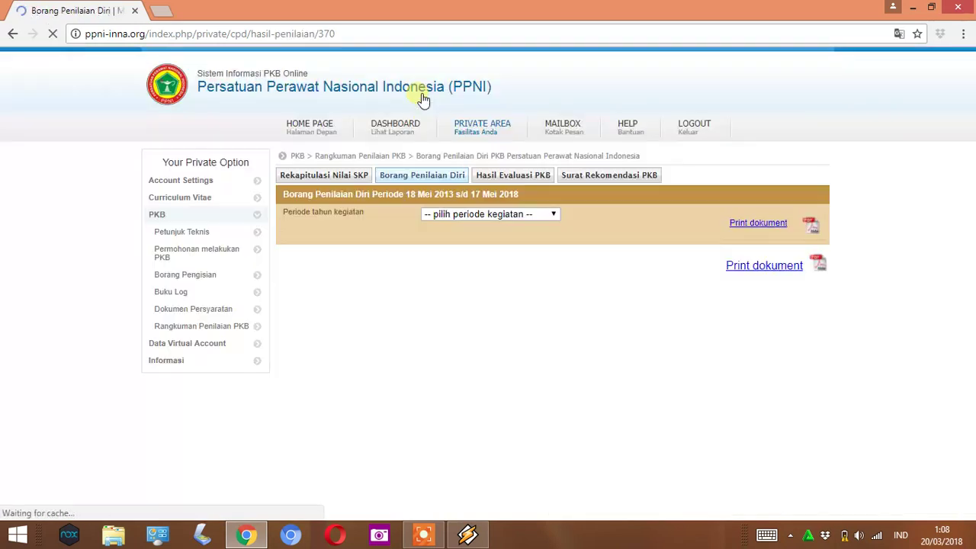
left_click(553, 214)
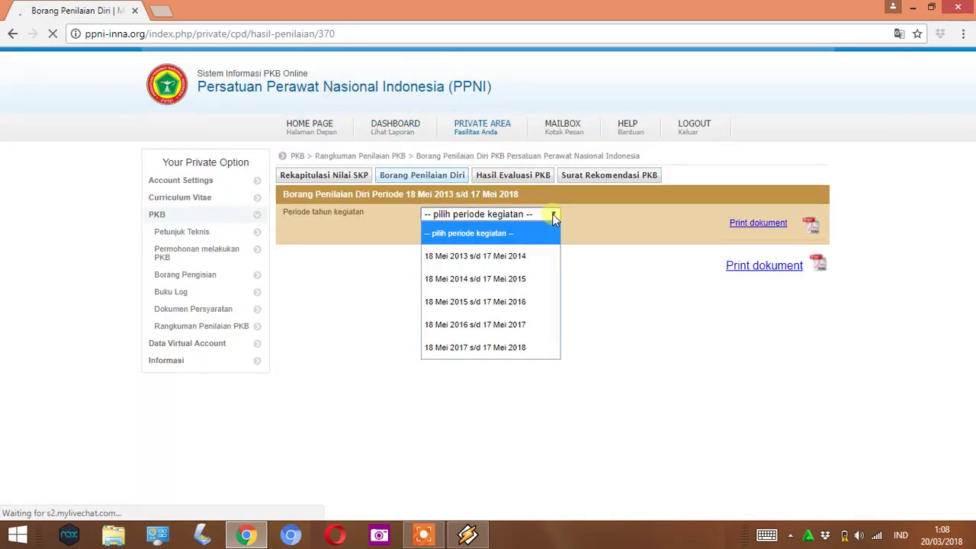
left_click(530, 256)
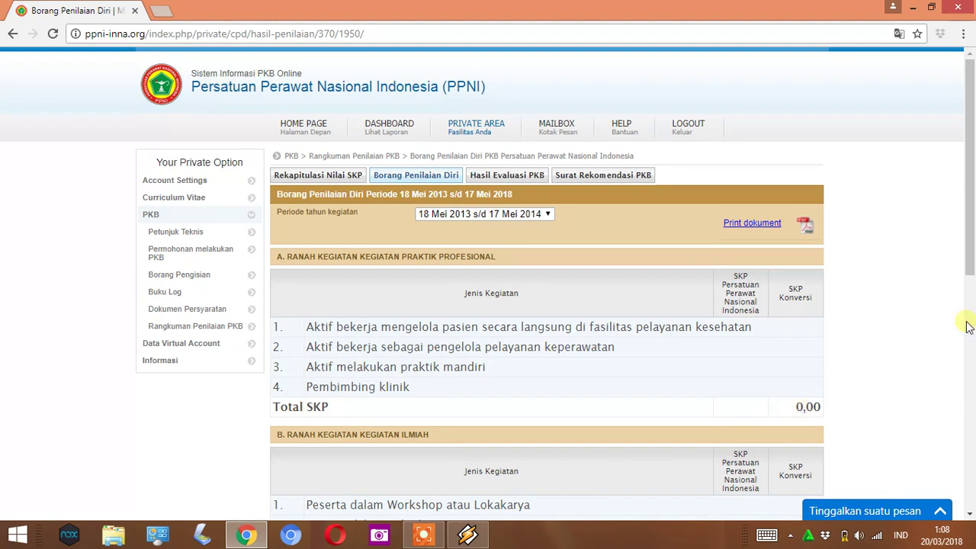
mouse_move(970, 256)
left_mouse_down()
mouse_move(965, 475)
mouse_move(971, 253)
left_mouse_up()
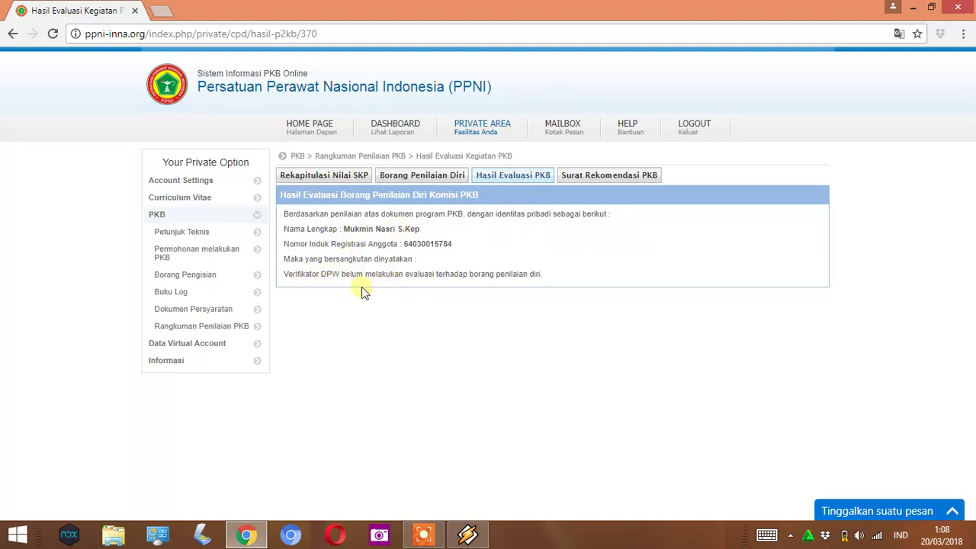
- Check the Surat Rekomendasi PKB page for a recommendation letter, dismissing the low battery notice
left_click(617, 175)
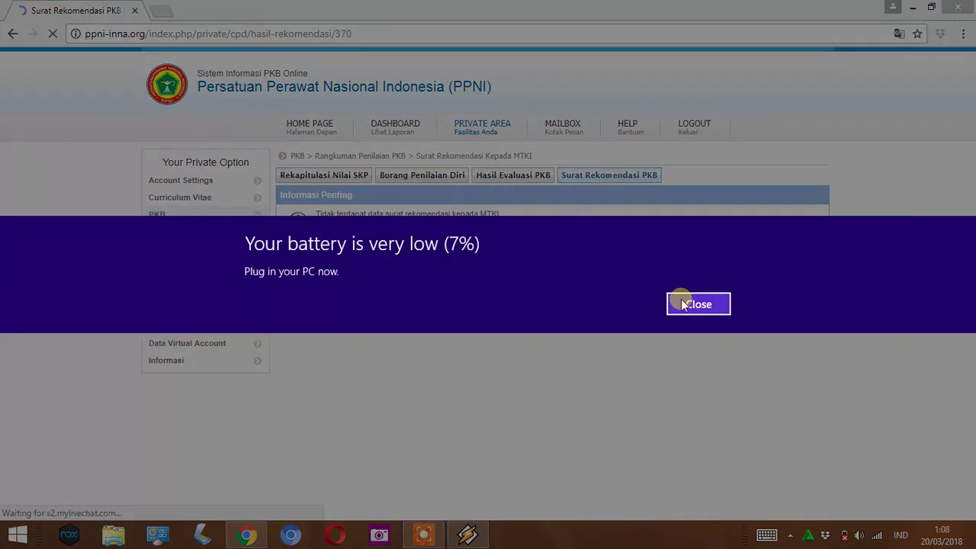
left_click(680, 303)
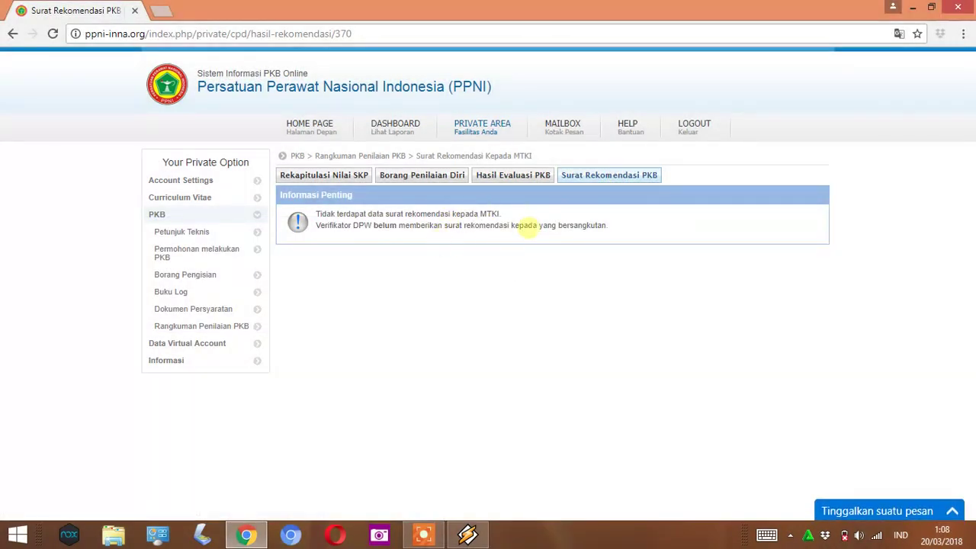